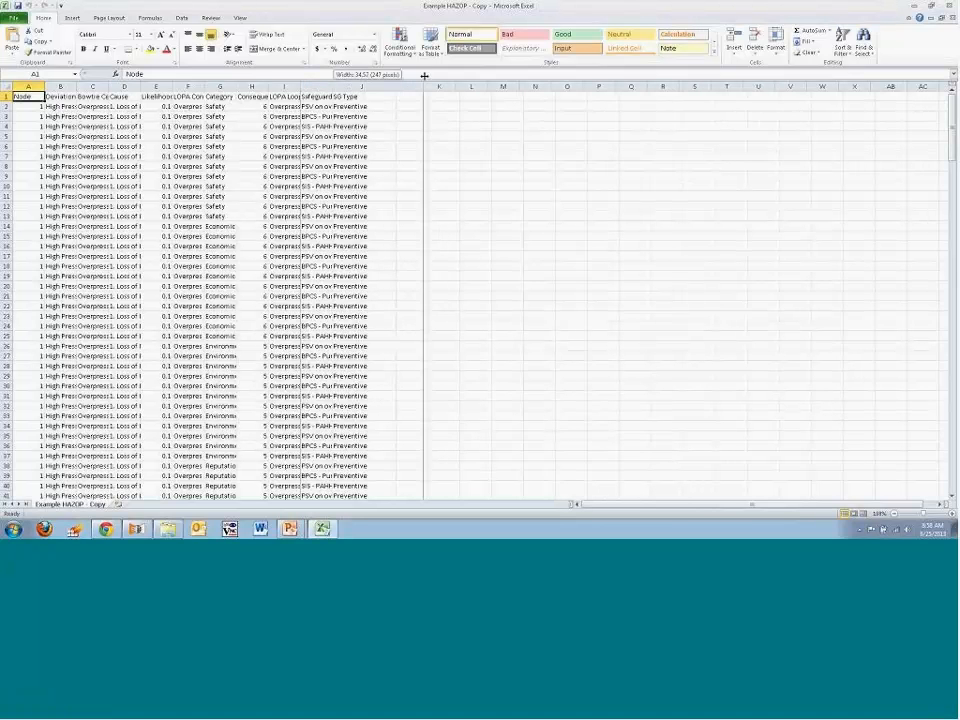
Widen the Safeguard and Likelihood Correlation (LOPA) columns of the Example HAZOP - Copy sheet, and return to SafeGuard Profiler
double_click(332, 86)
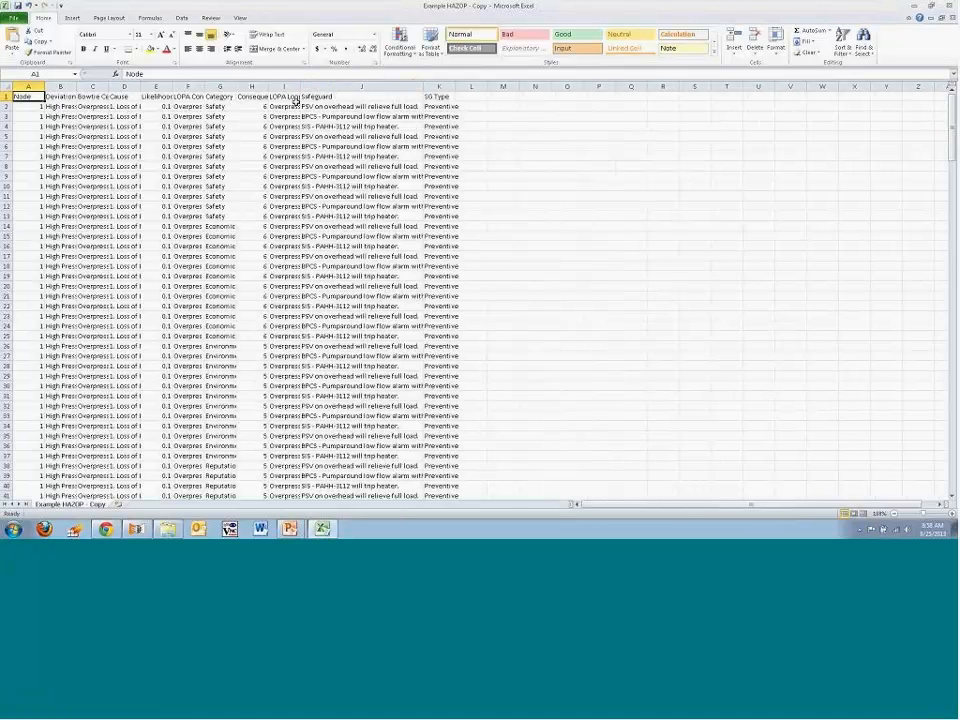
double_click(170, 87)
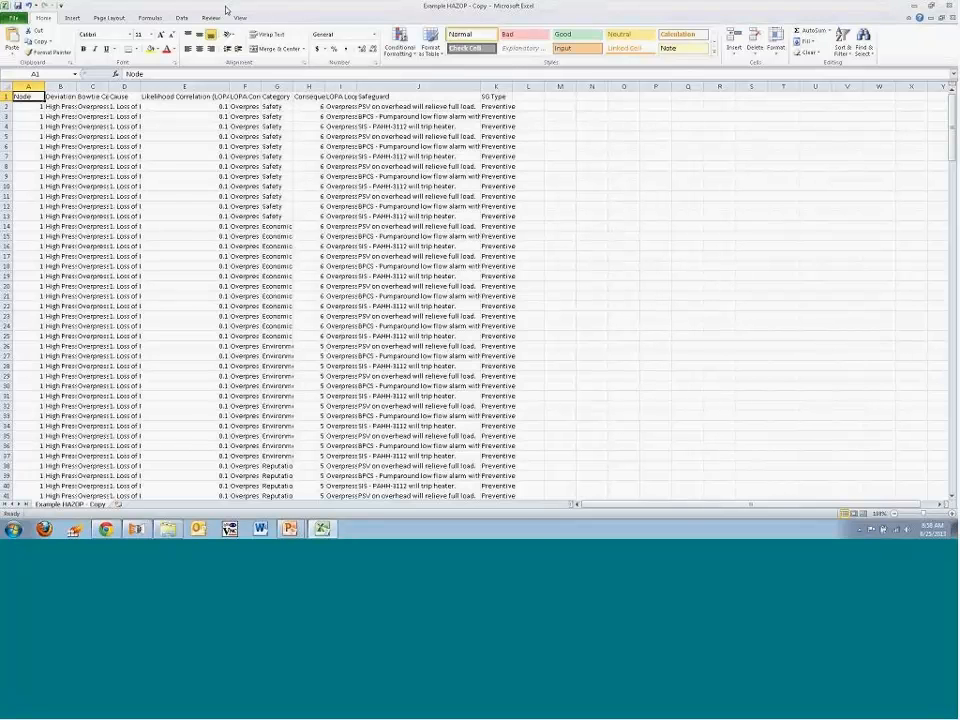
double_click(226, 9)
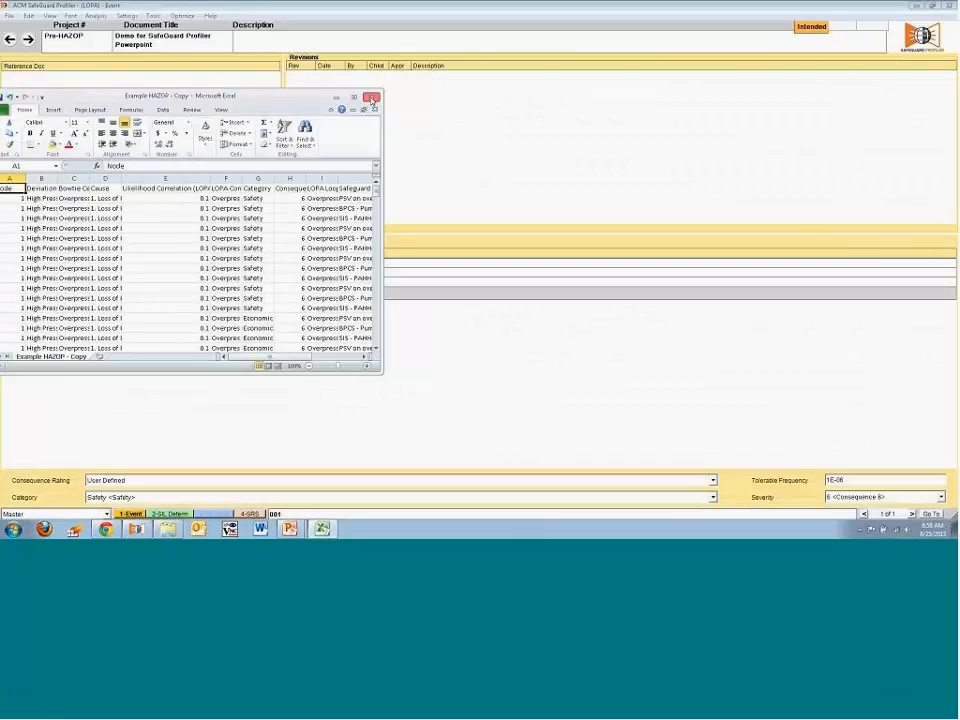
click(376, 109)
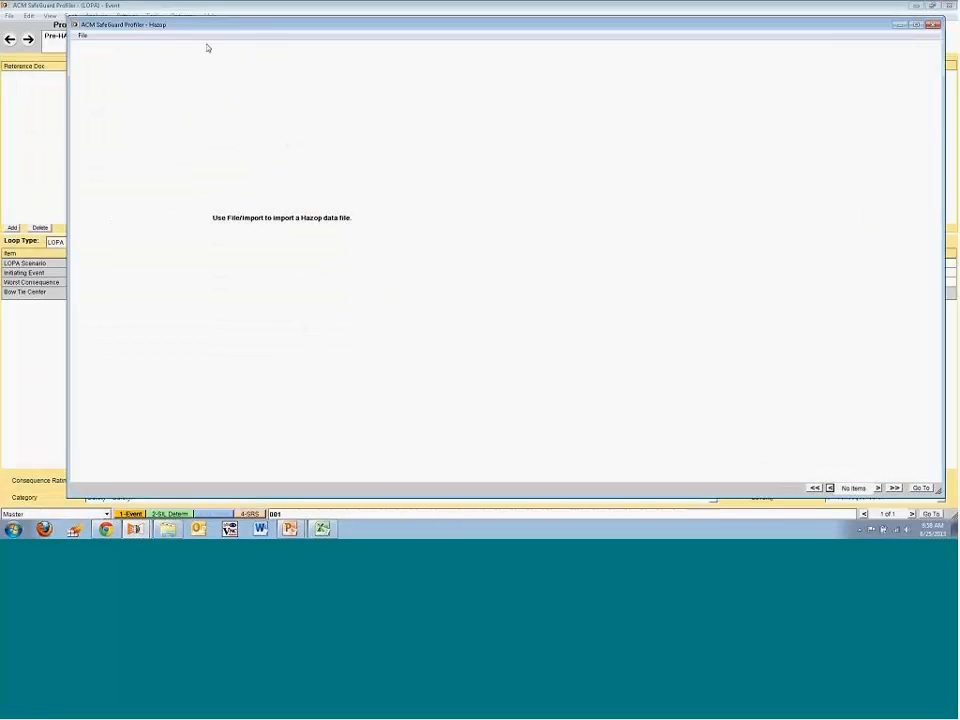
Choose Example HAZOP.csv from the Background data folder as the Hazop import file and load its column names
click(85, 37)
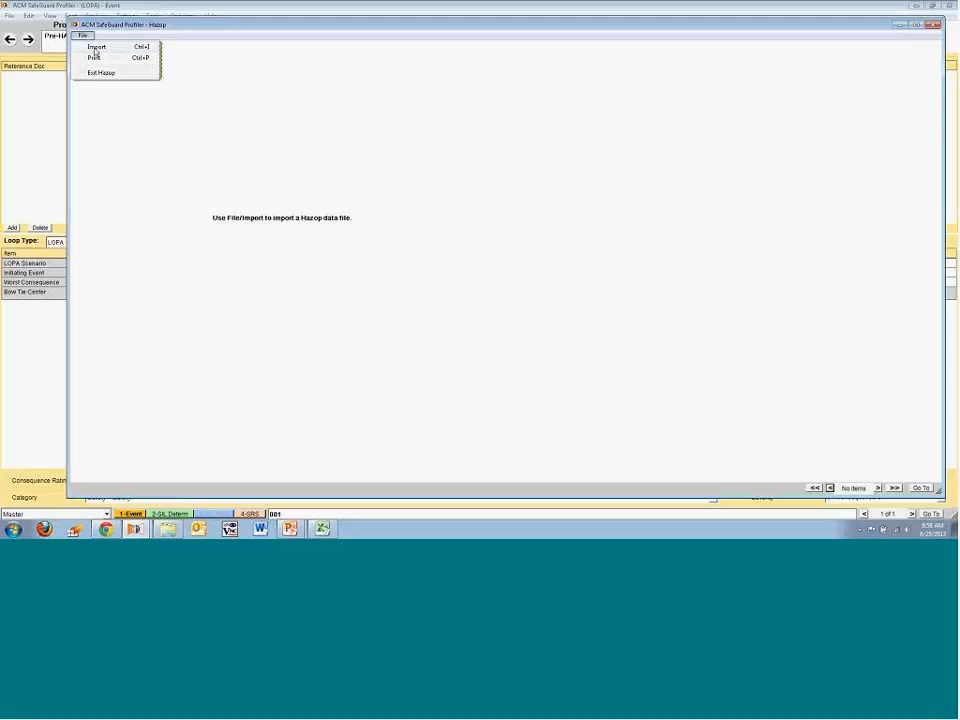
click(95, 49)
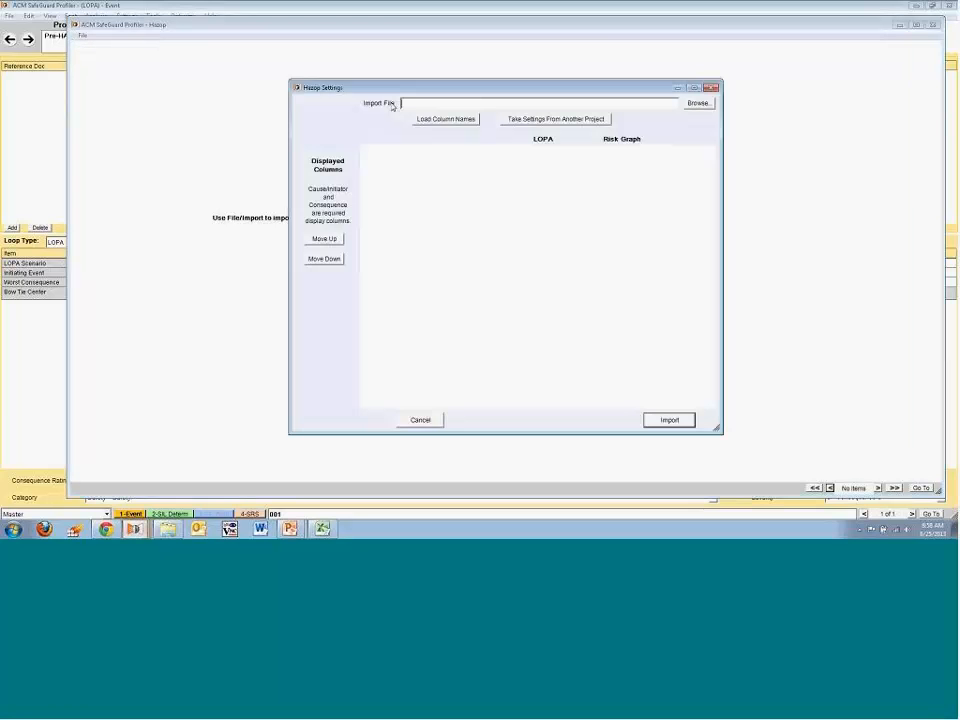
click(698, 103)
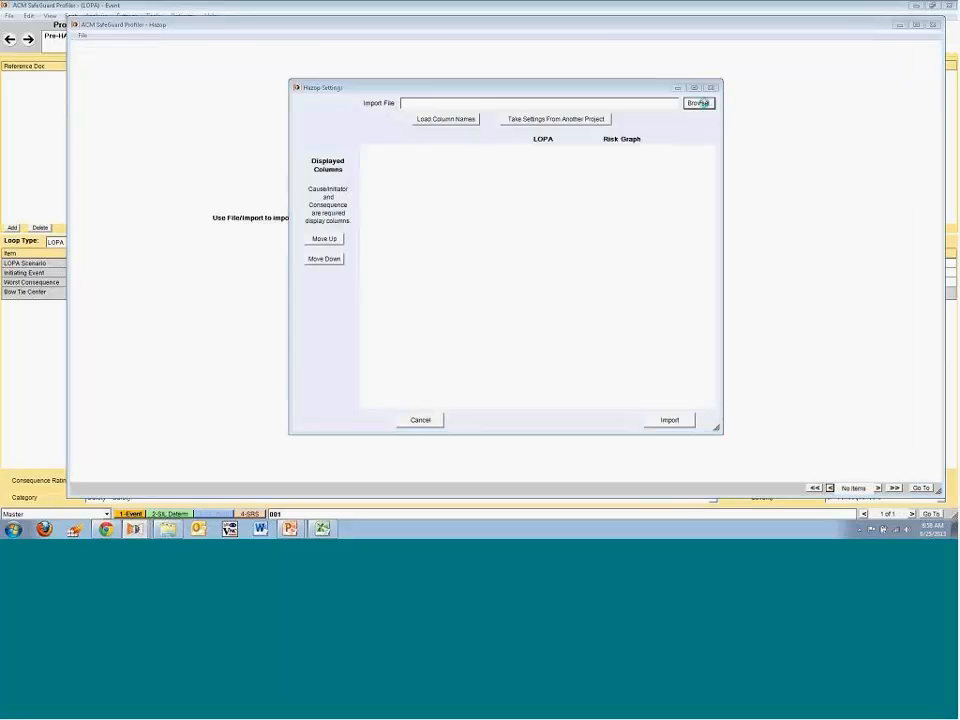
click(462, 173)
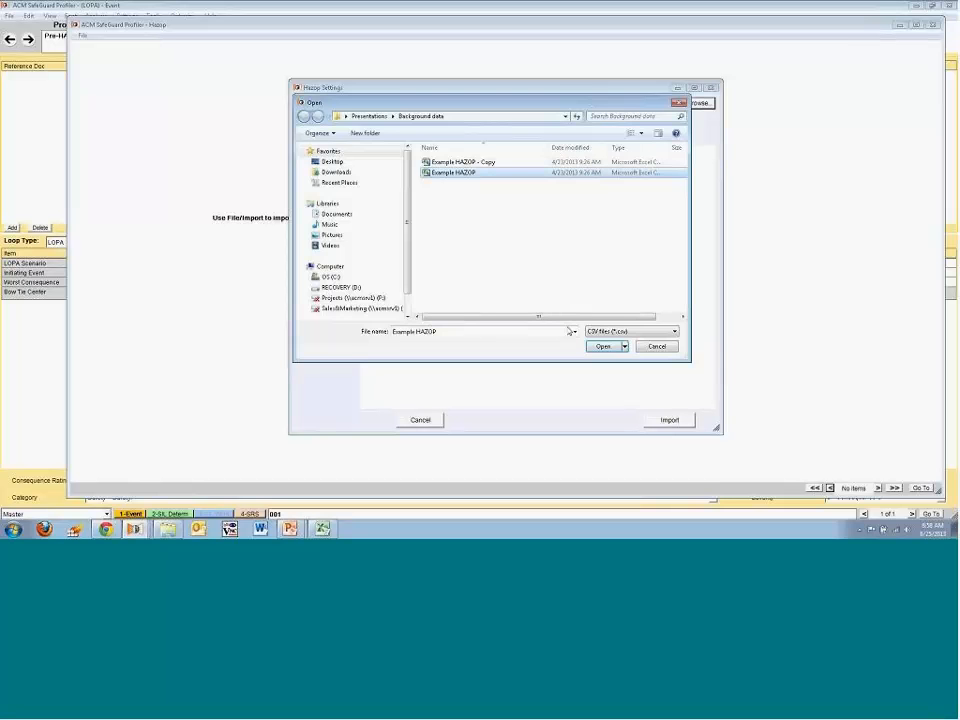
click(603, 346)
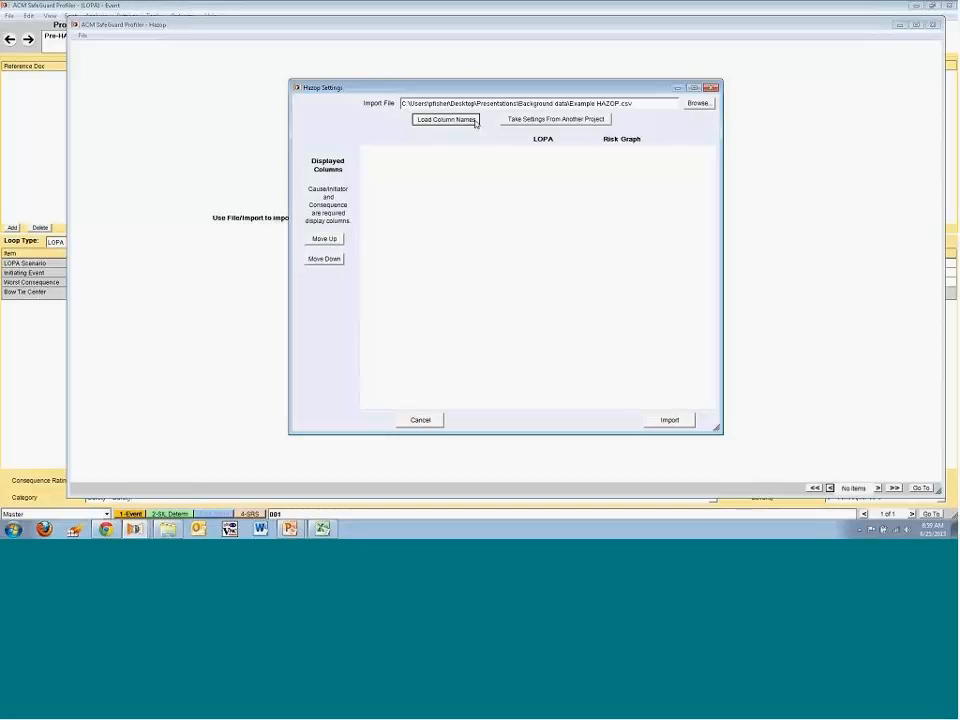
click(475, 121)
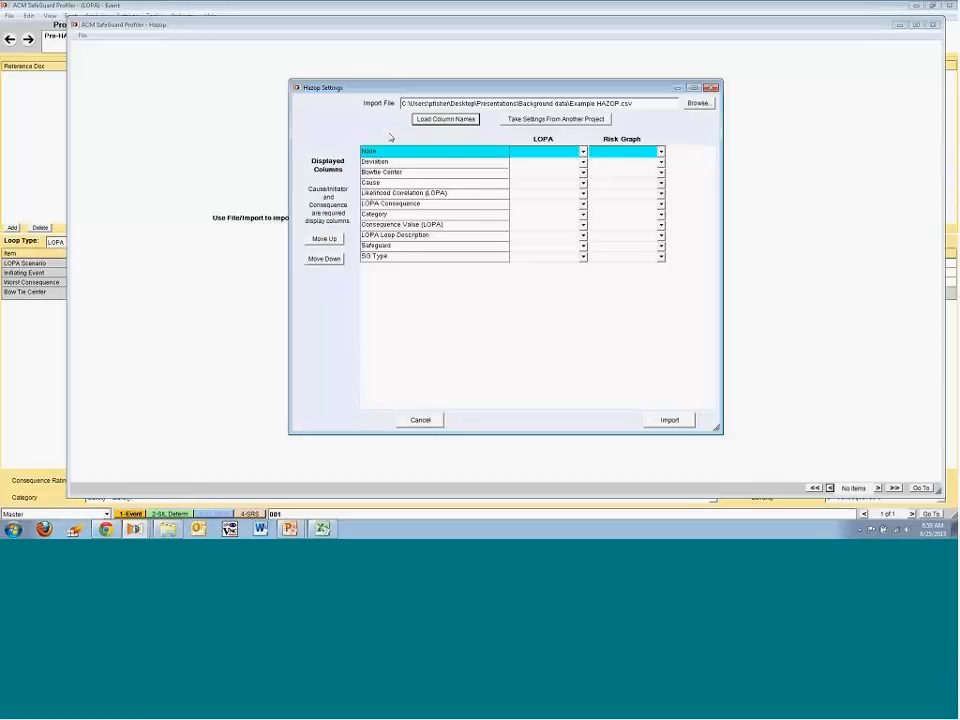
Map the Node column to <Node> and the Bowtie Center column to Bow Tie Center for the import
click(583, 151)
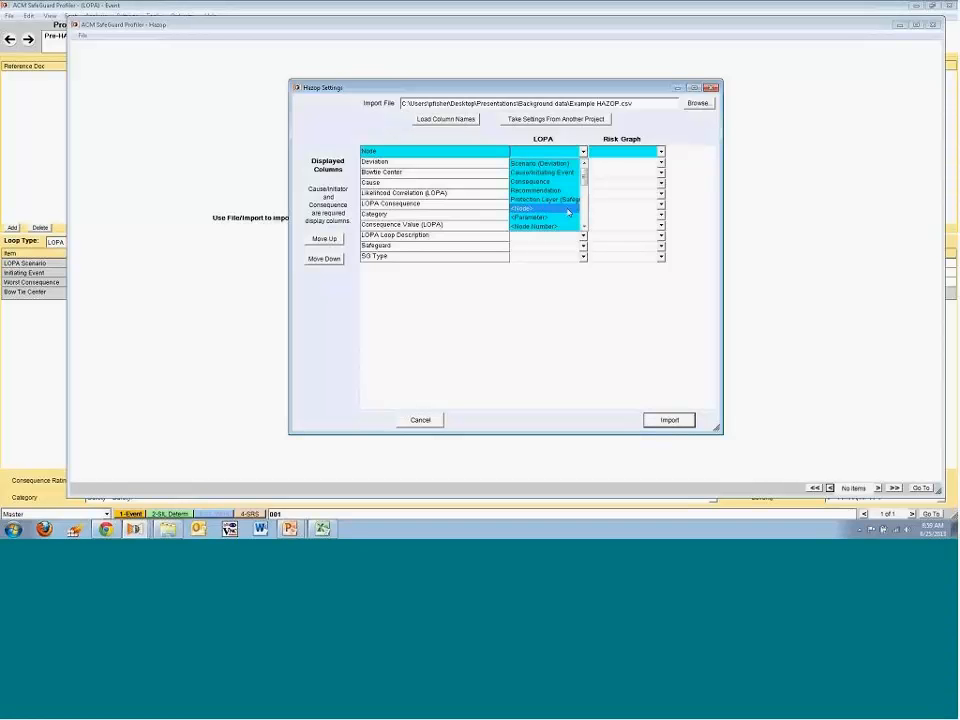
click(521, 208)
click(583, 172)
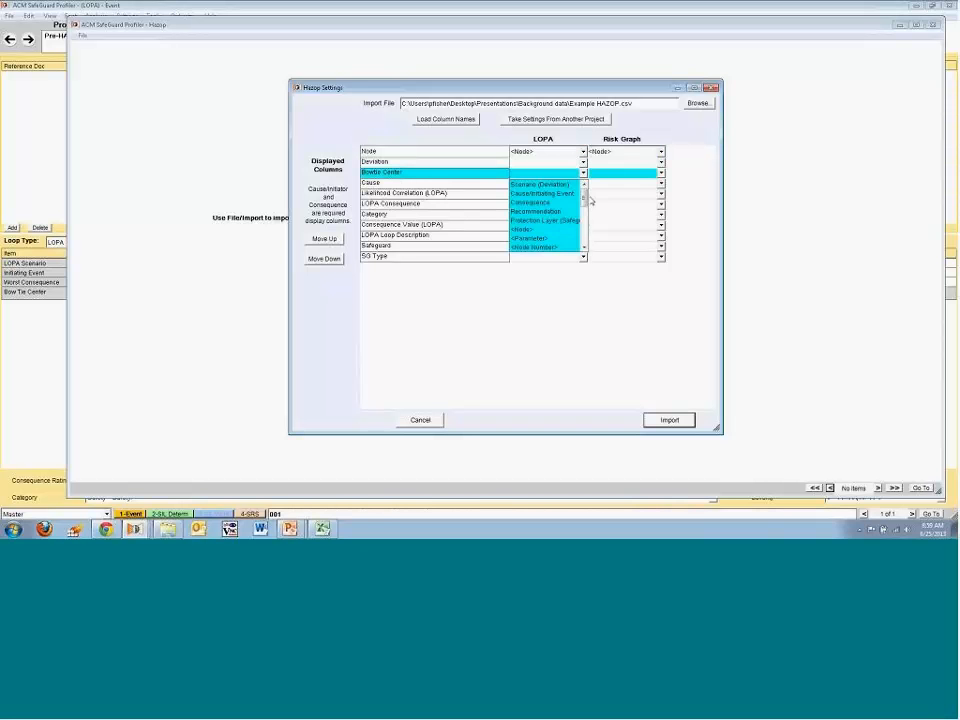
drag(585, 186, 587, 243)
click(550, 229)
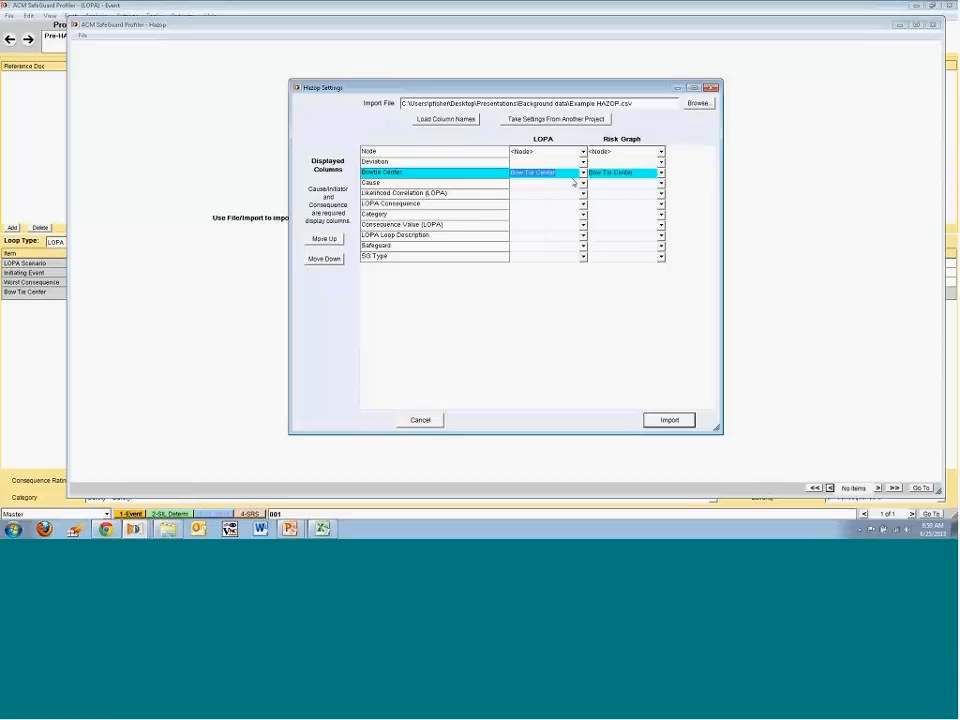
Map the Likelihood Correlation (LOPA) column to Likelihood with SPLs and set Node as a displayed column
click(583, 193)
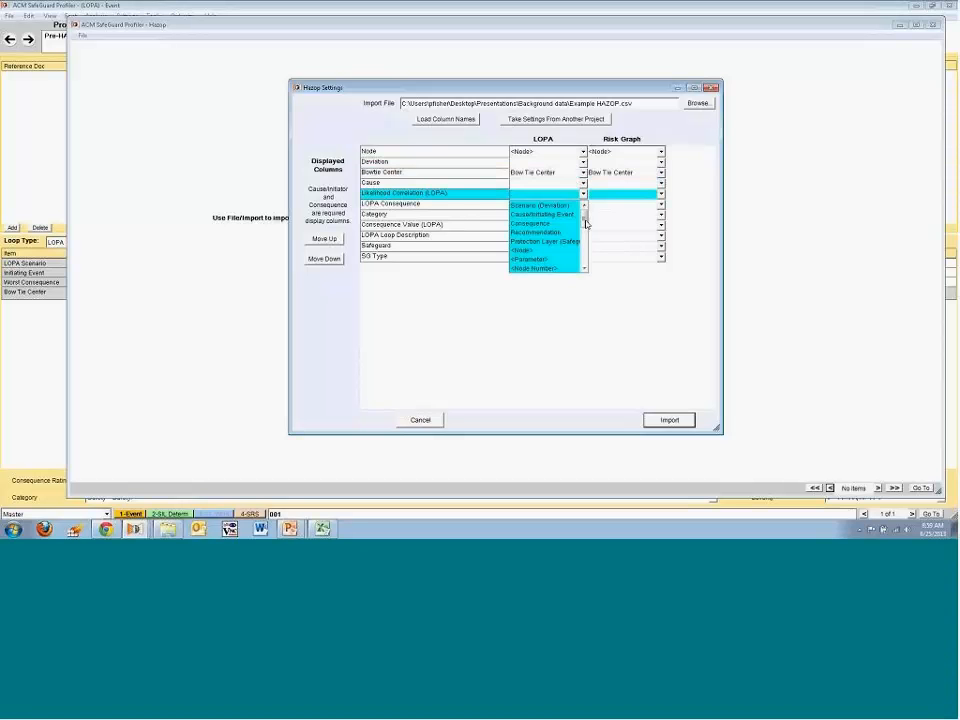
drag(586, 222, 588, 248)
click(572, 215)
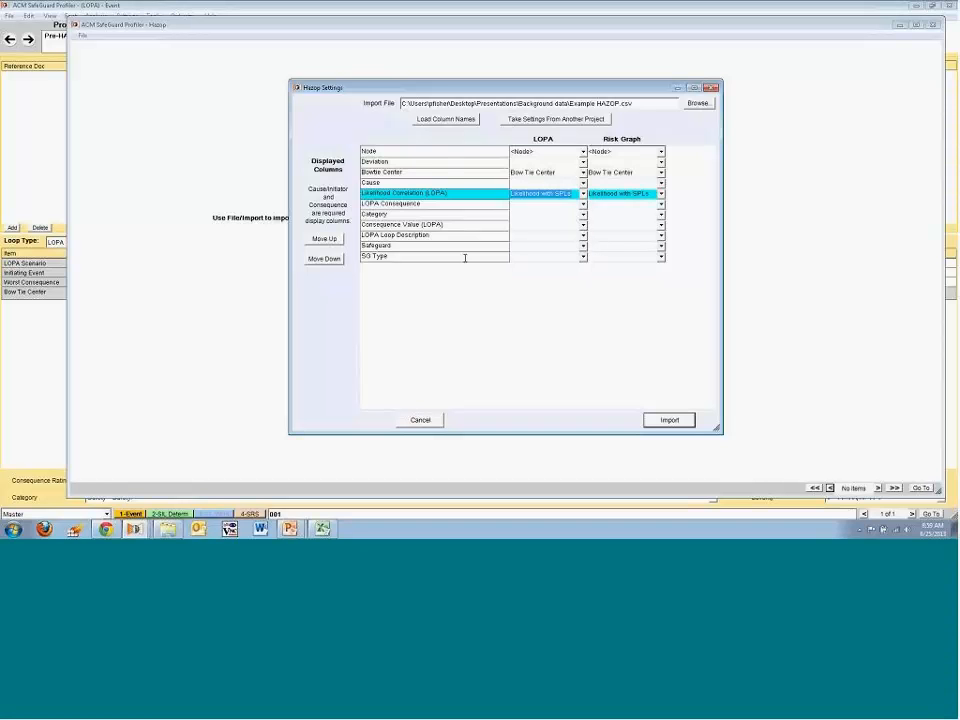
right_click(478, 152)
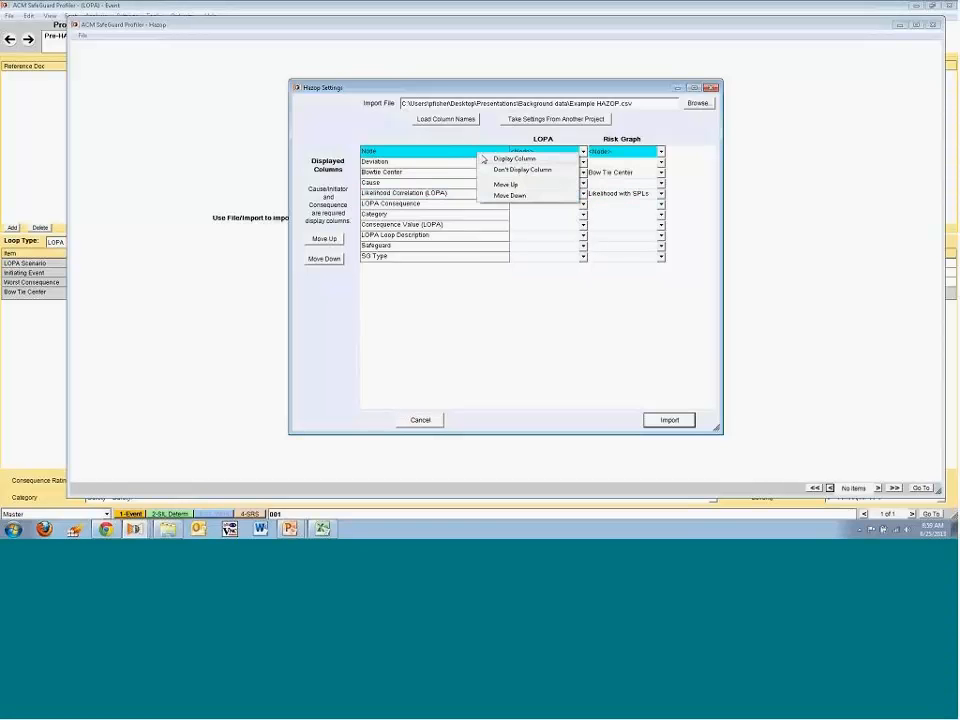
click(492, 186)
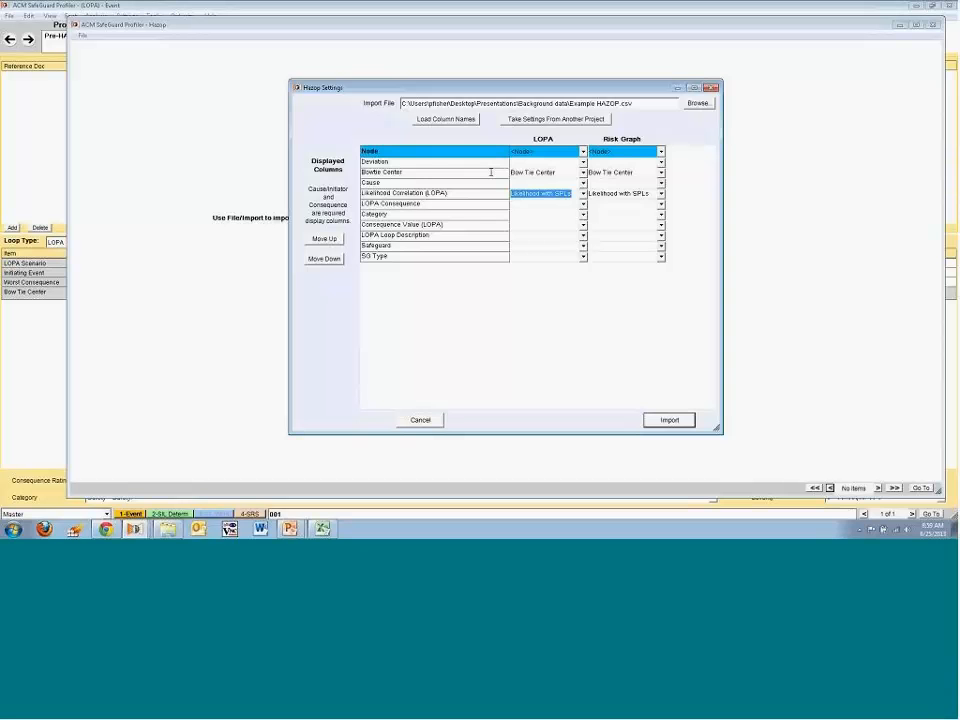
Take the import settings from the HAZOP Template project and import the Hazop data with them
click(569, 121)
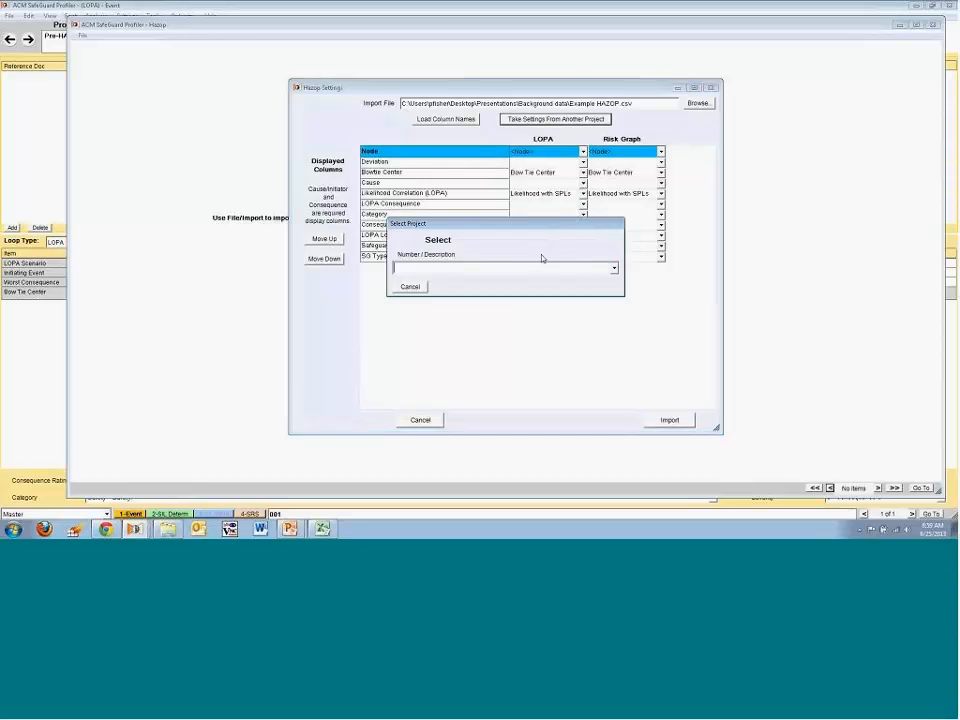
click(613, 269)
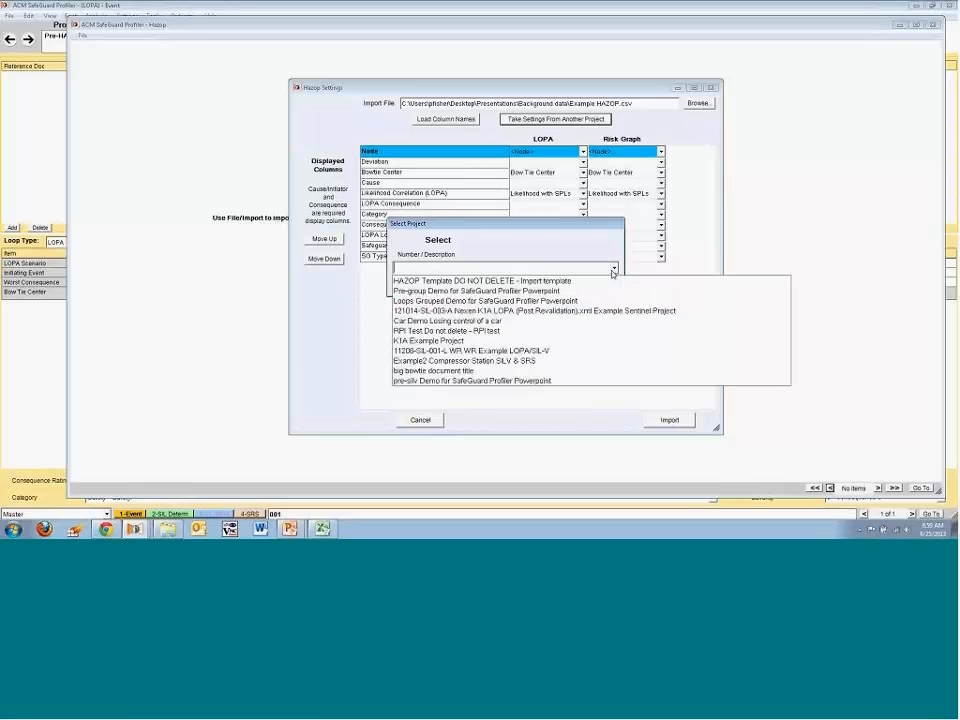
click(470, 281)
click(410, 285)
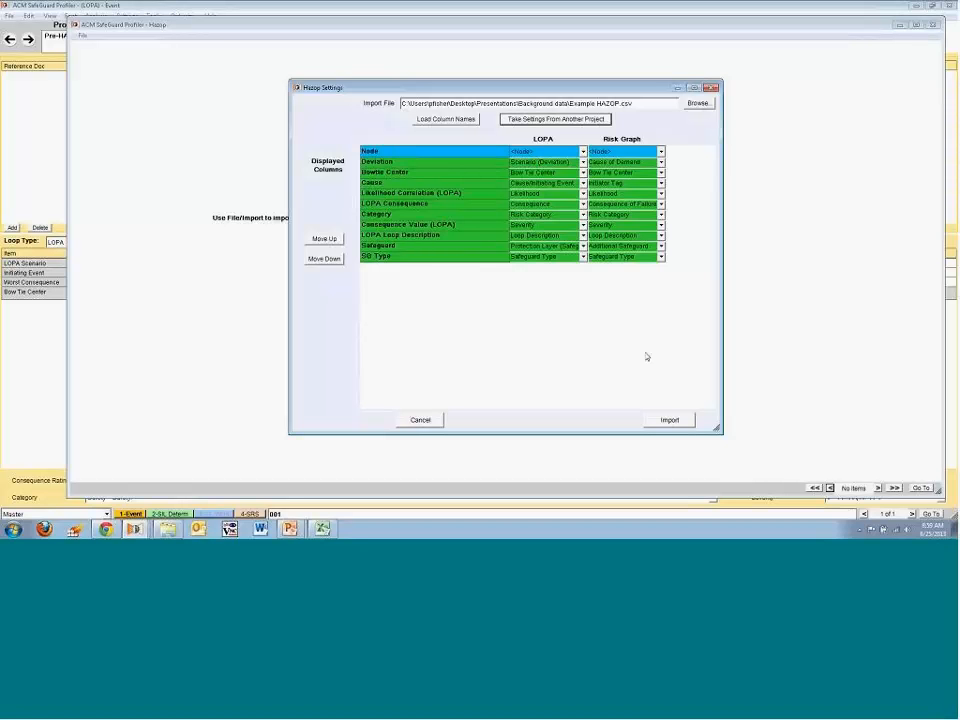
click(670, 421)
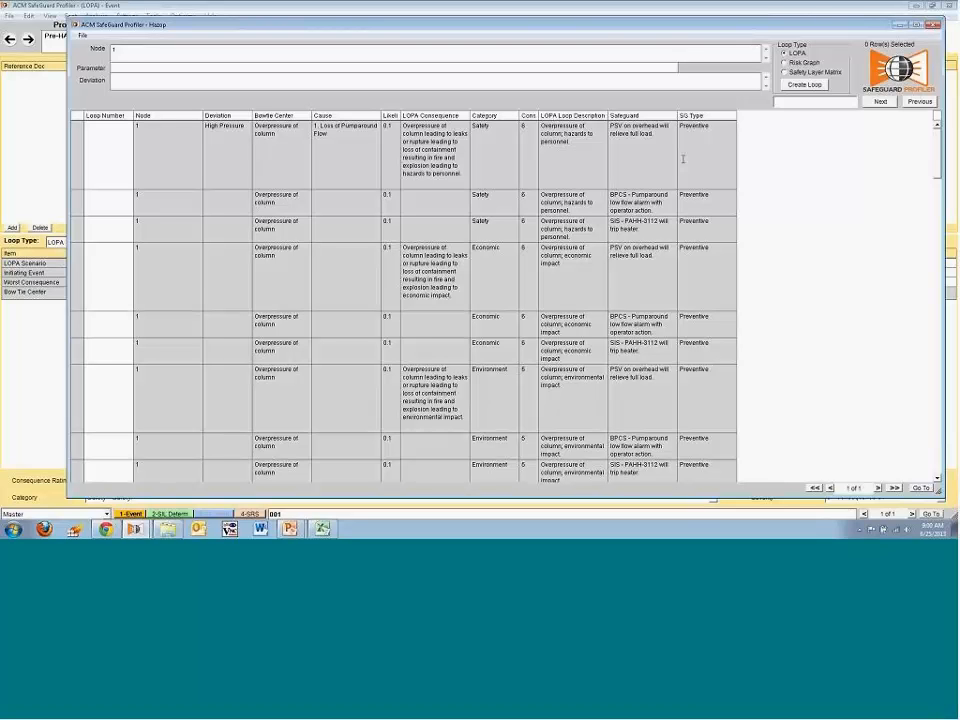
Smart-select the Safety scenarios for loss of pumparound flow, overhead draw and vacuum draw, and create one LOPA loop from them
right_click(470, 158)
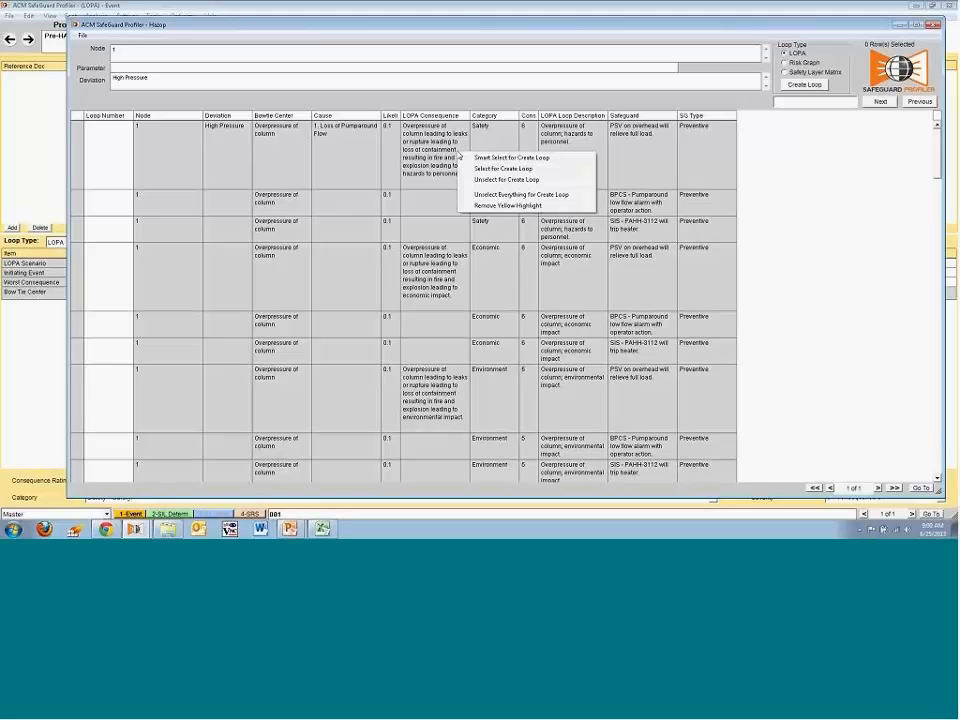
click(476, 158)
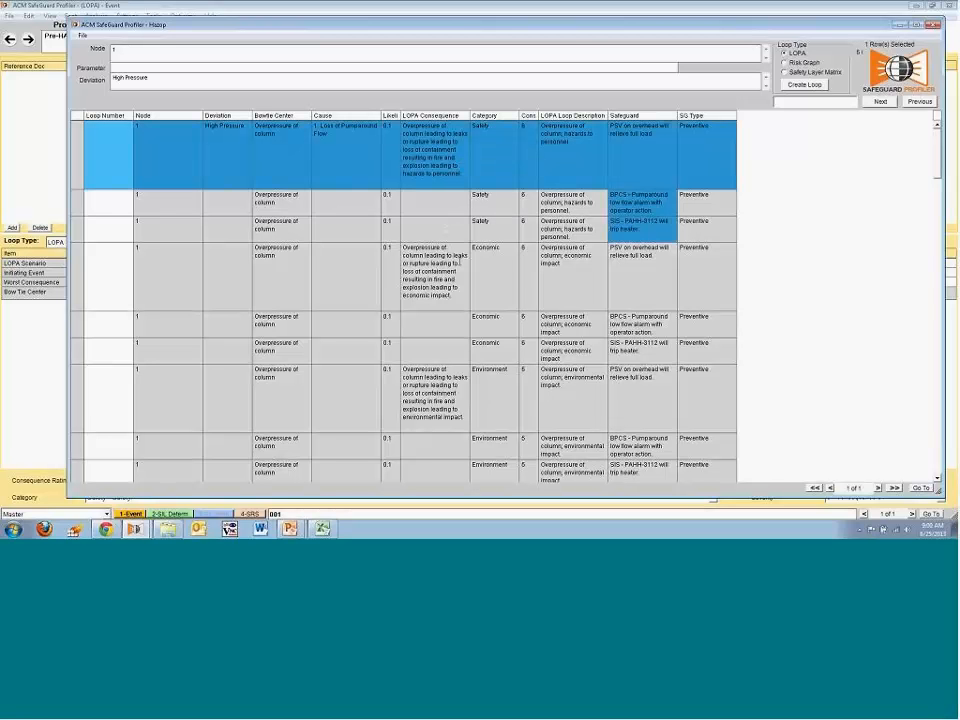
click(937, 479)
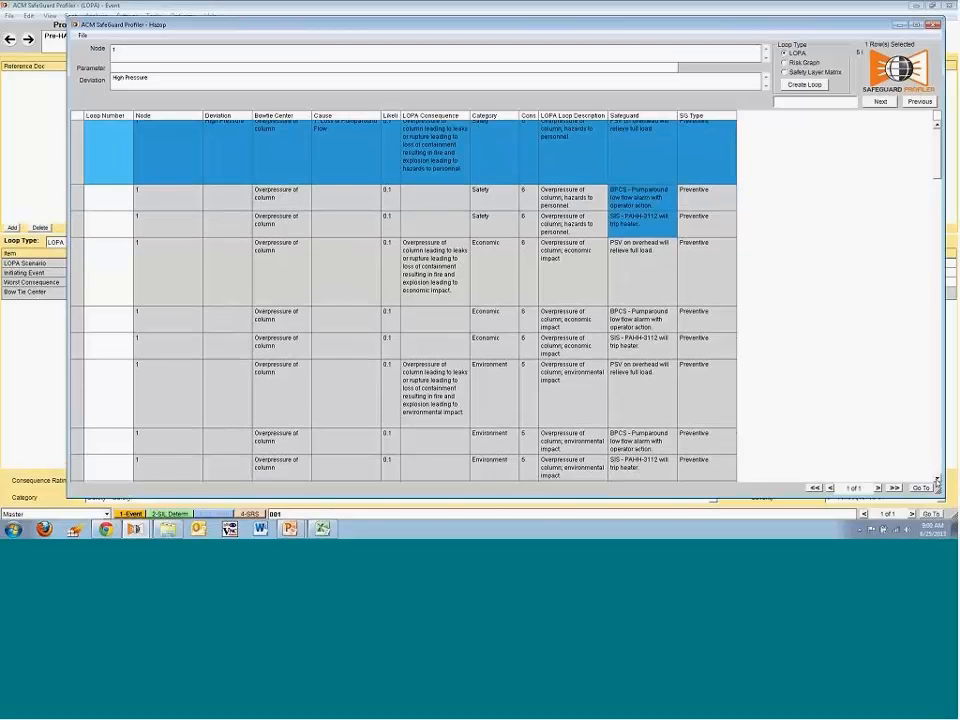
click(937, 480)
click(938, 466)
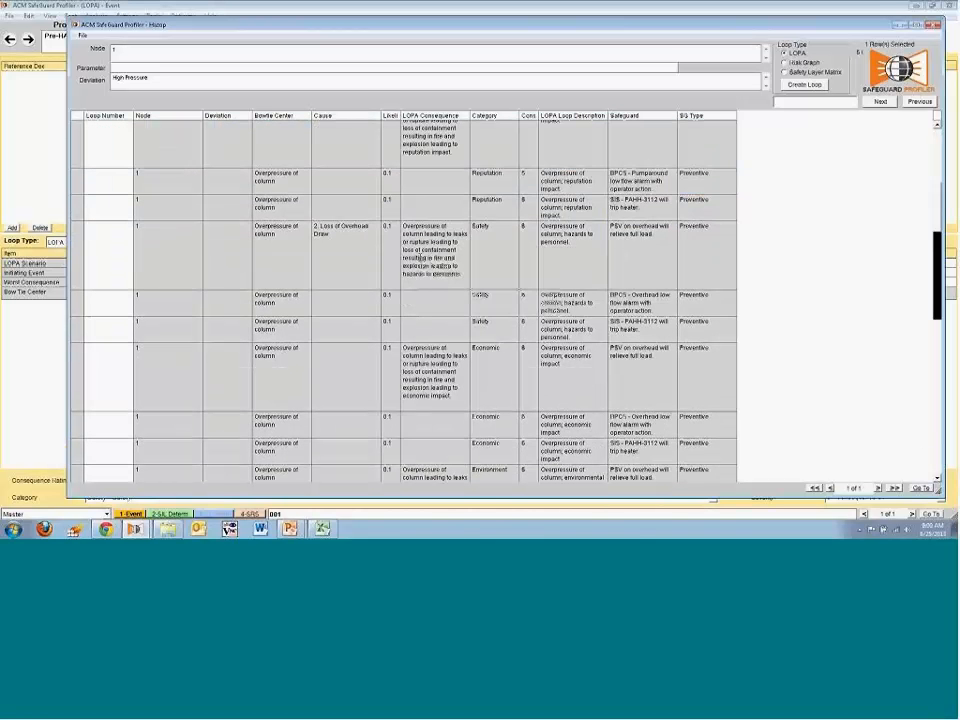
right_click(421, 259)
click(478, 266)
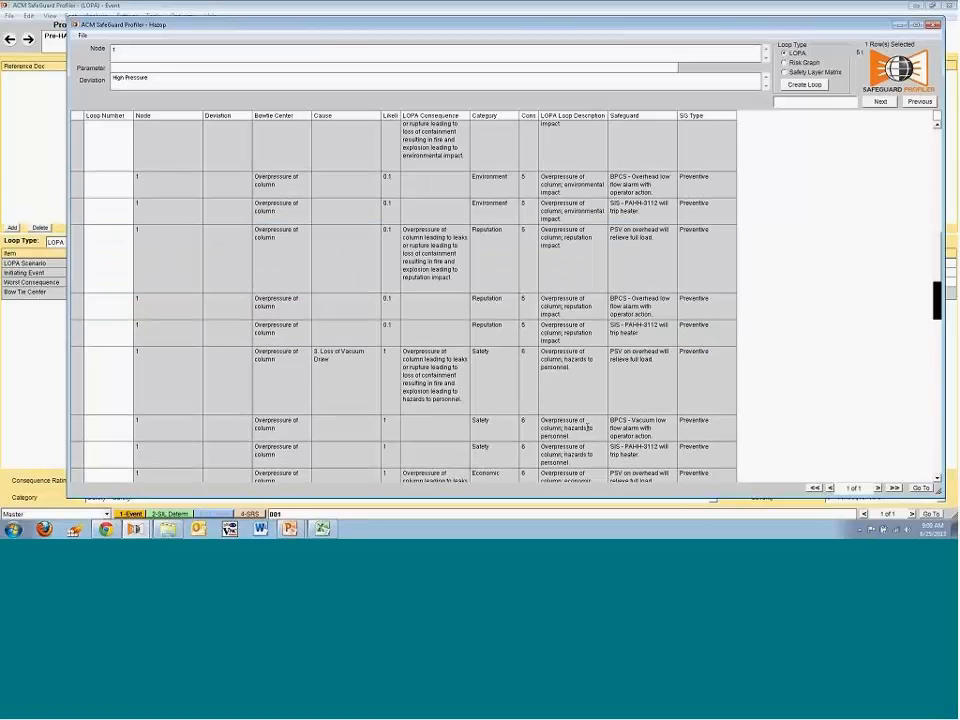
right_click(471, 352)
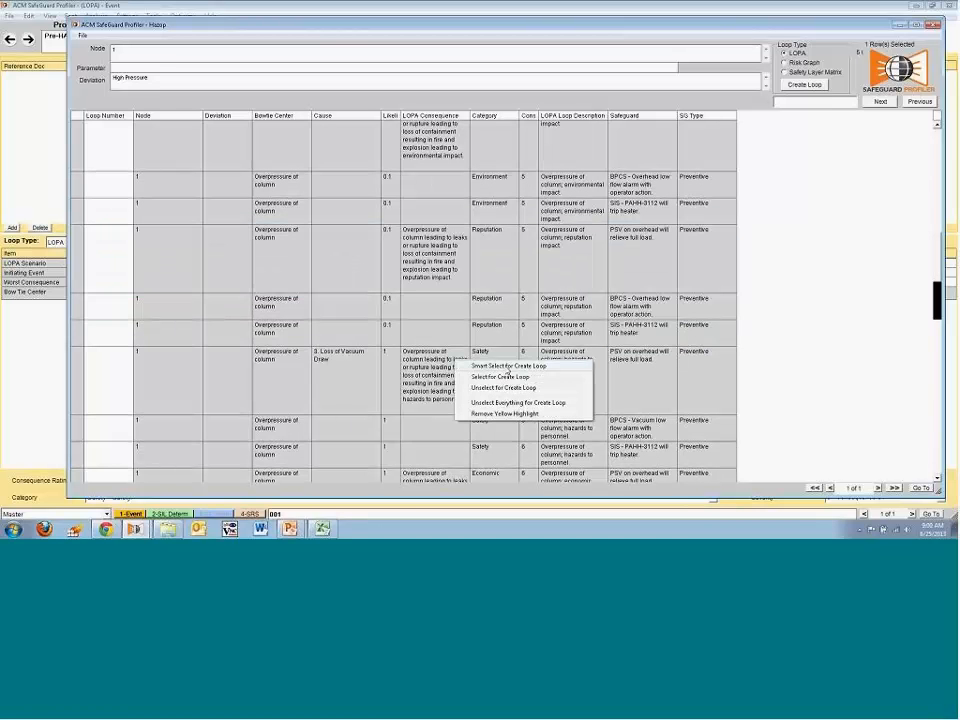
click(507, 367)
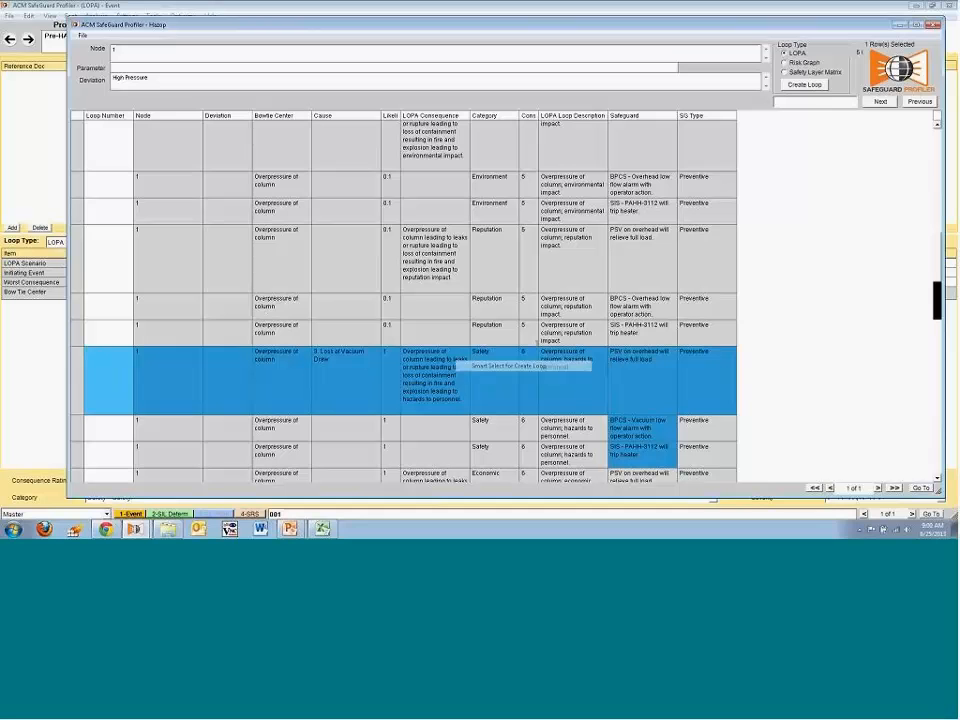
click(806, 85)
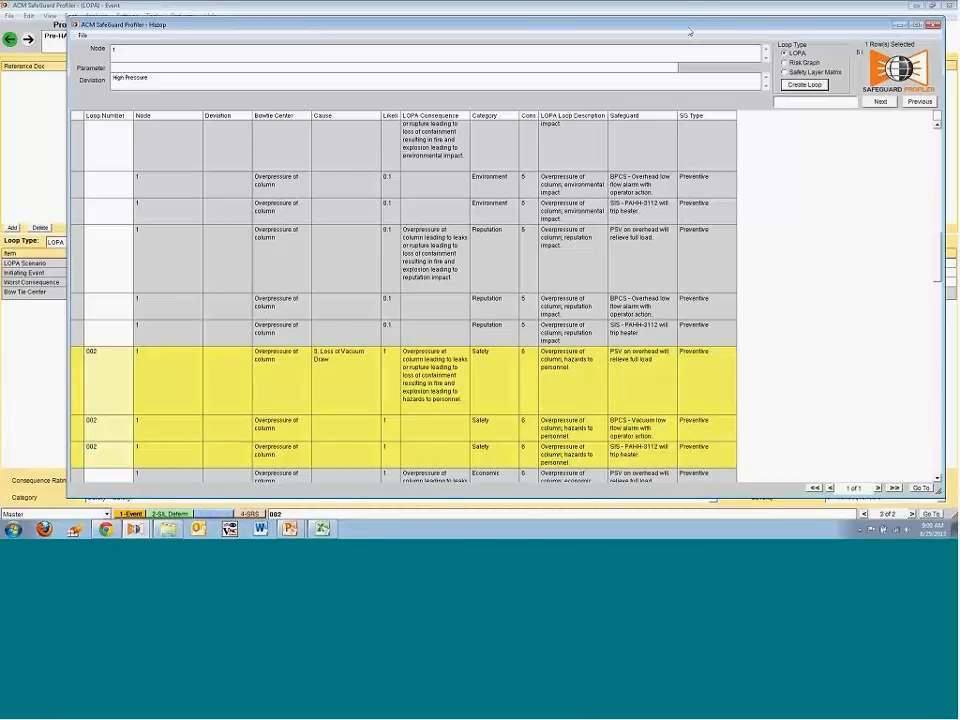
Close the Hazop data window and show the new loop's SIL determination with its bow tie diagram
drag(689, 29, 551, 99)
click(795, 95)
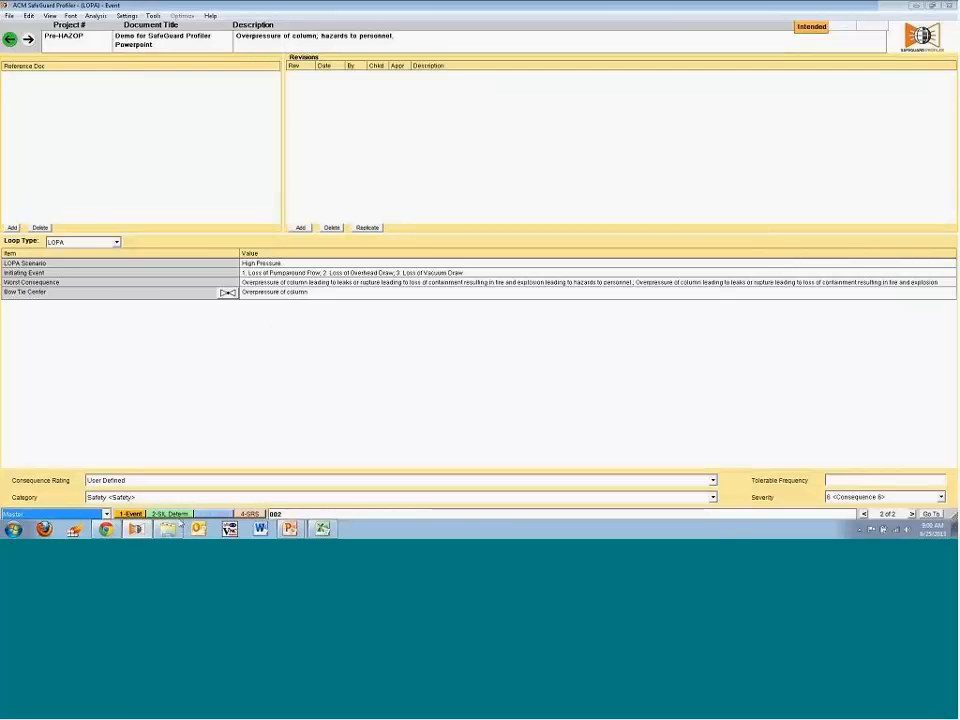
click(168, 514)
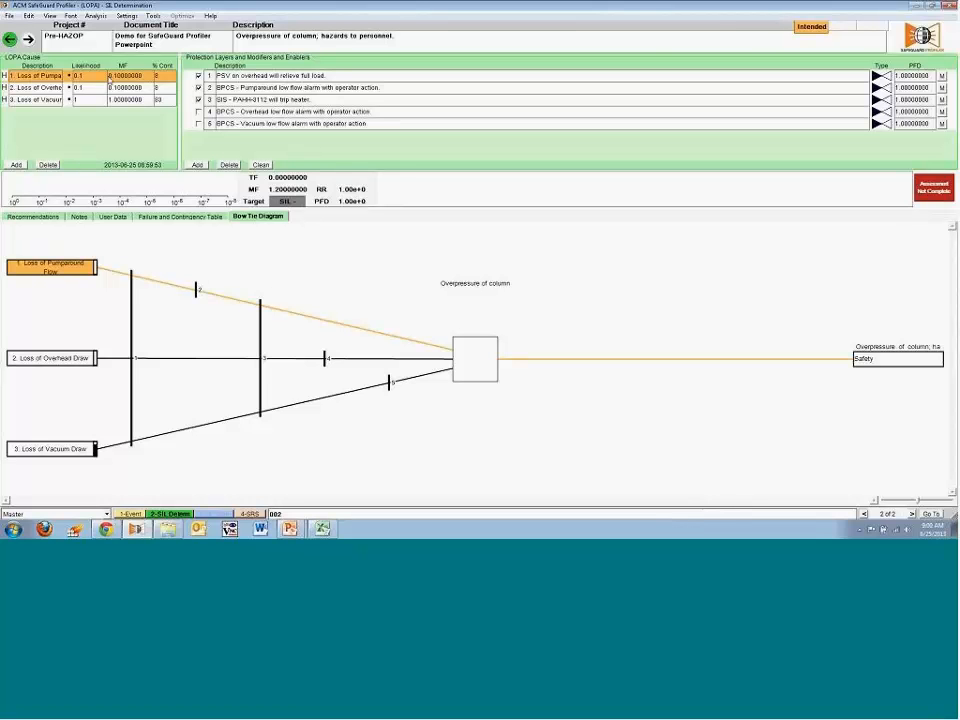
Switch to the pre-silv project and open its Hazop data
click(10, 16)
click(28, 27)
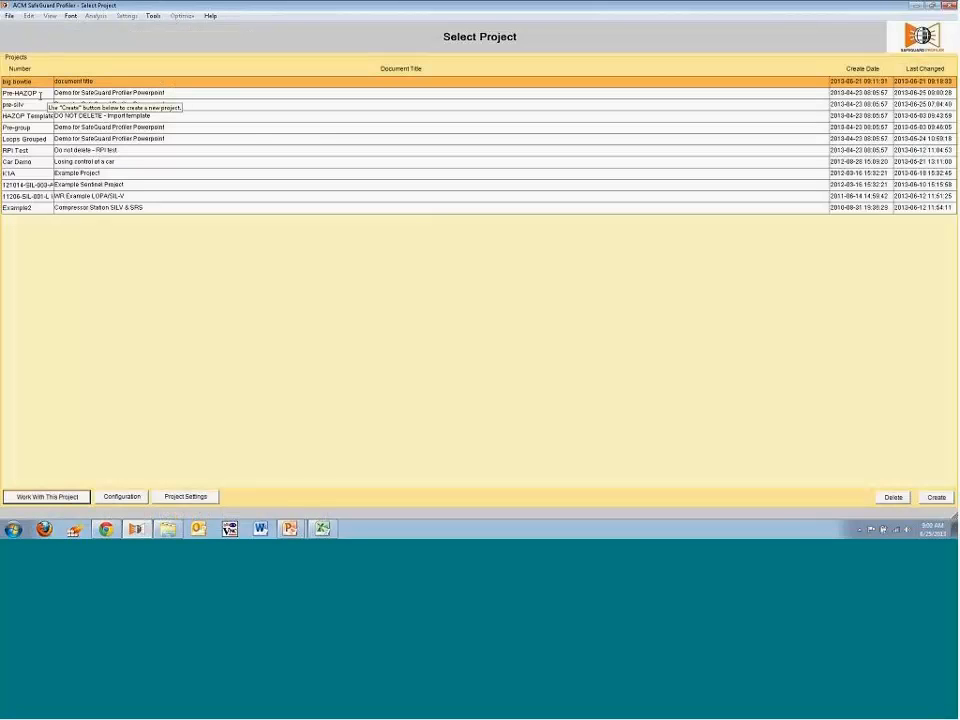
double_click(193, 101)
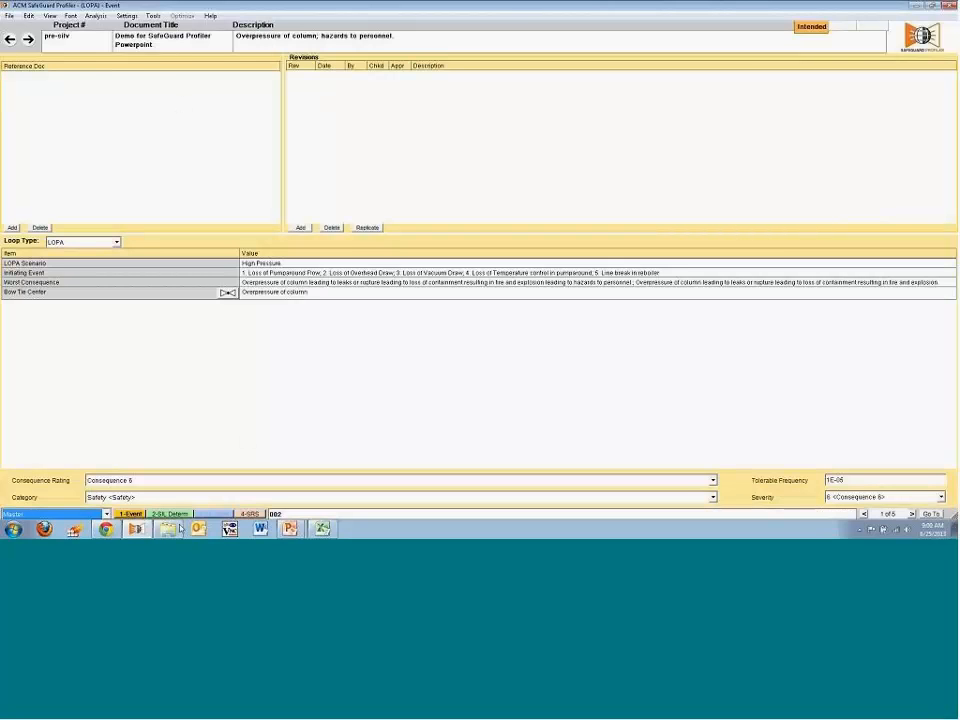
click(49, 15)
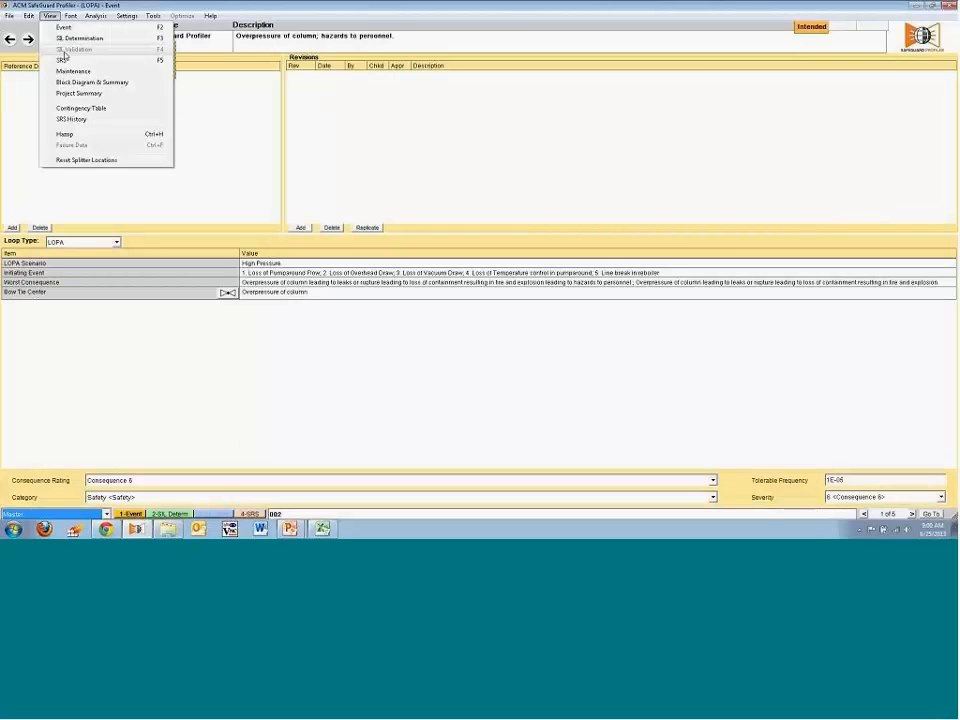
click(82, 135)
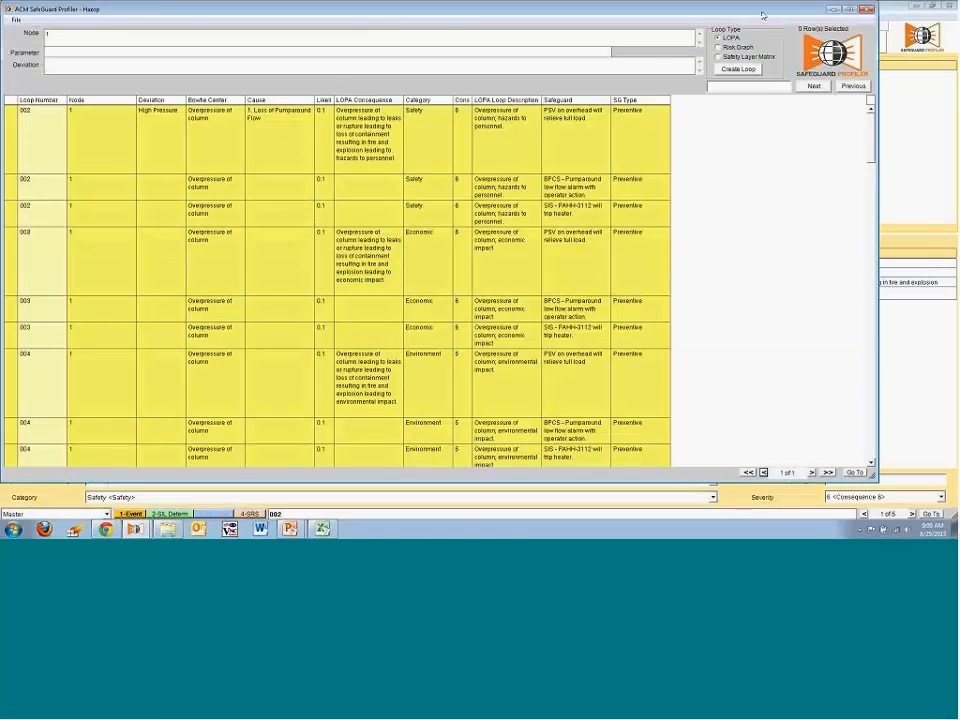
Close the pre-silv Hazop data and show the SIL determination of the column overpressure safety loop
drag(586, 9, 500, 77)
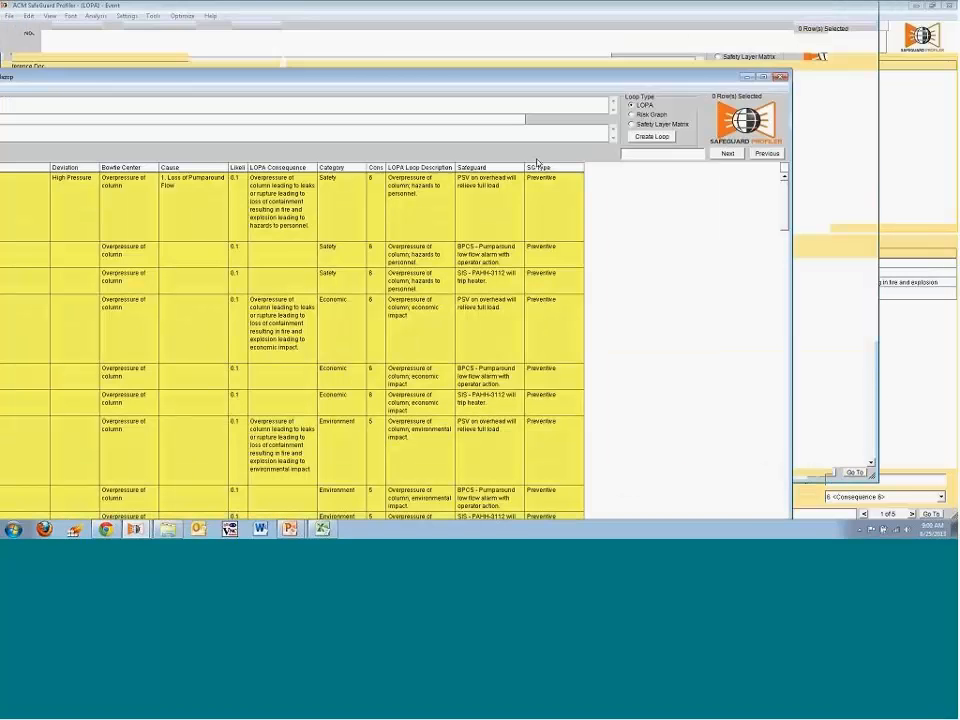
click(780, 78)
click(181, 514)
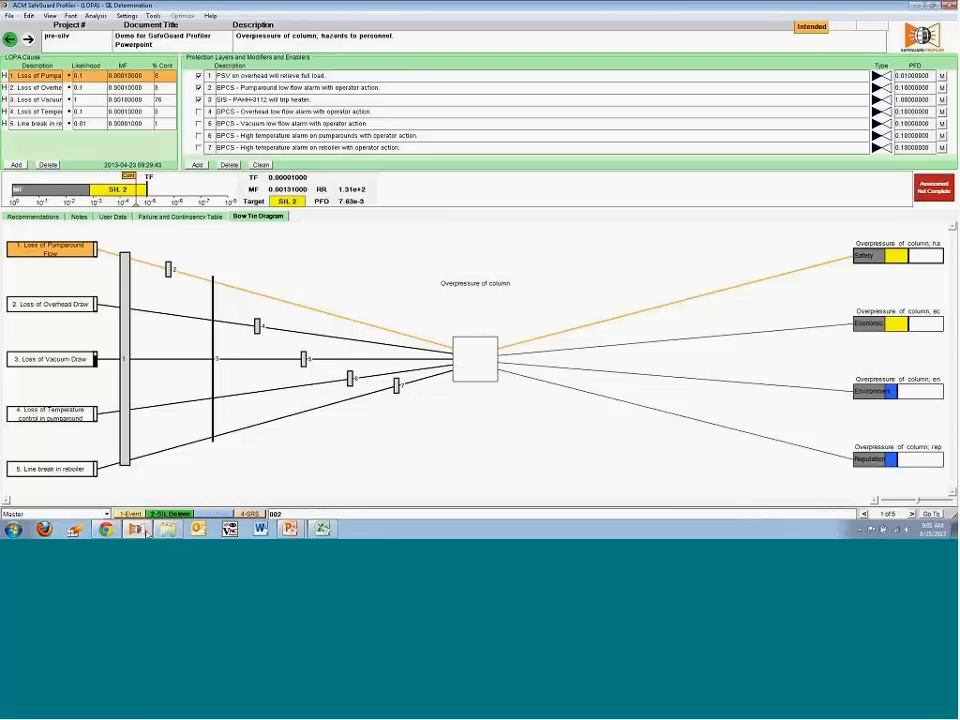
View the loop's bow tie in the Combined Alarms scenario and in the Solution scenario
click(105, 514)
click(103, 477)
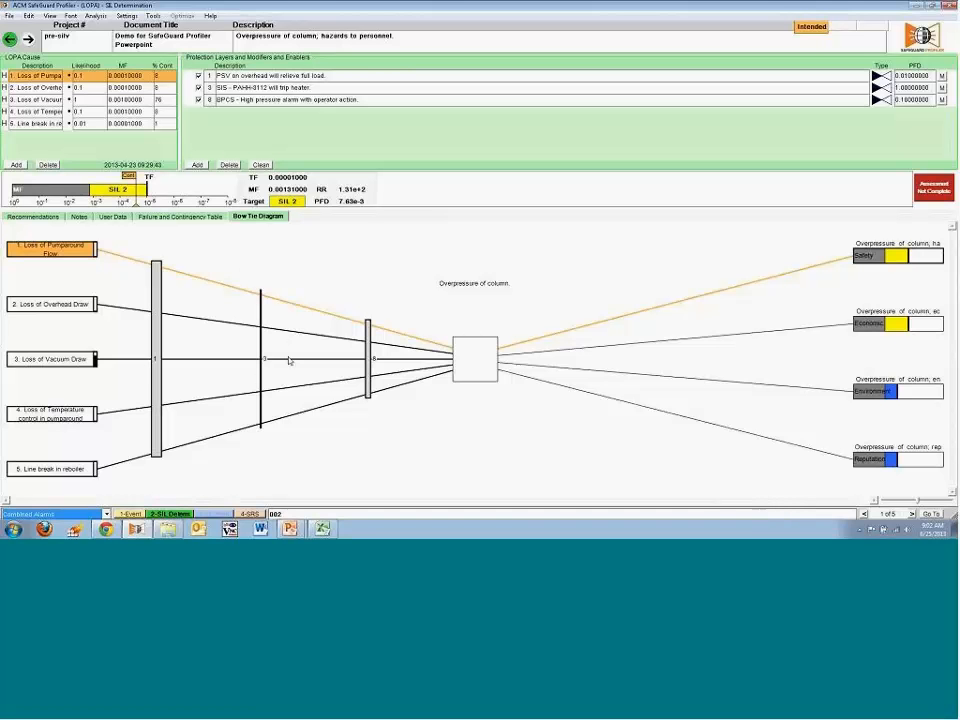
click(106, 514)
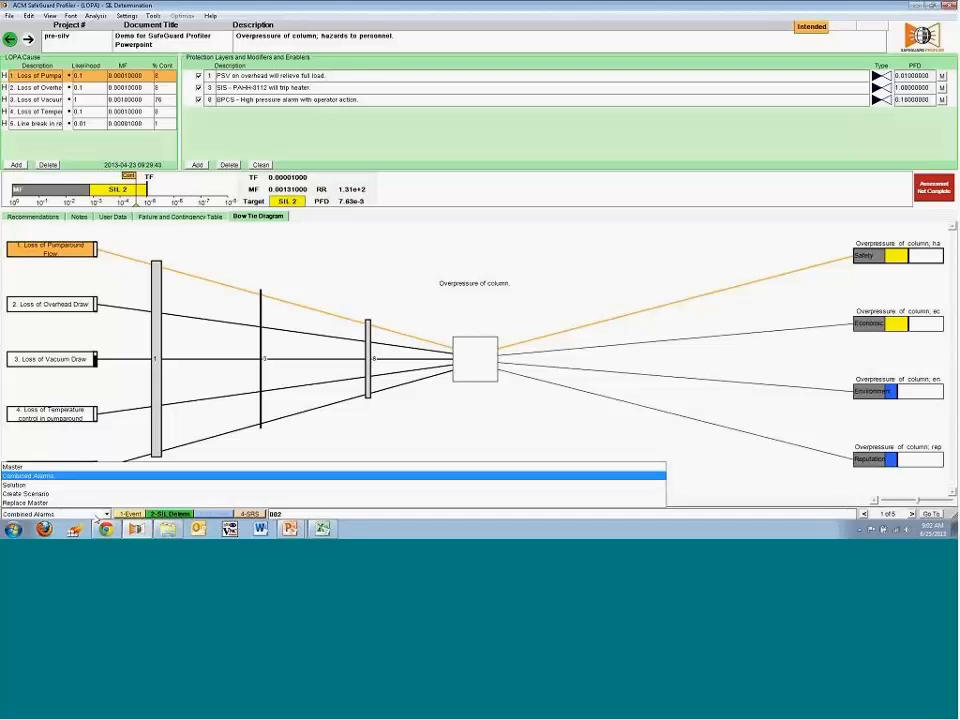
click(78, 485)
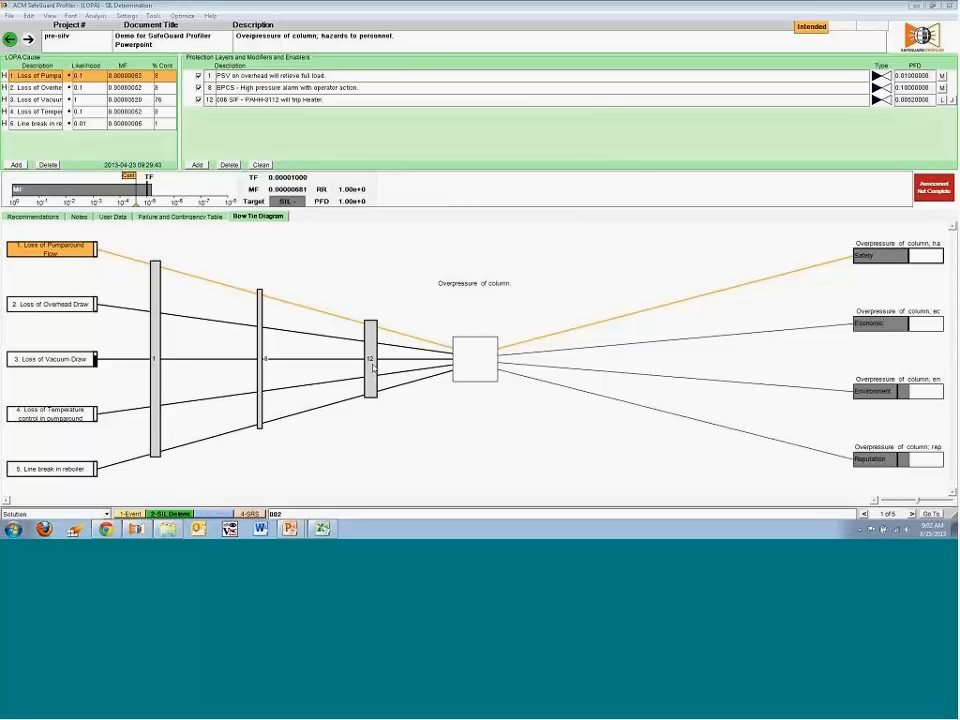
Open the SIL validation linked to the PAHH-3112 heater trip and turn off manual PFD for the sensor data and final element
click(952, 100)
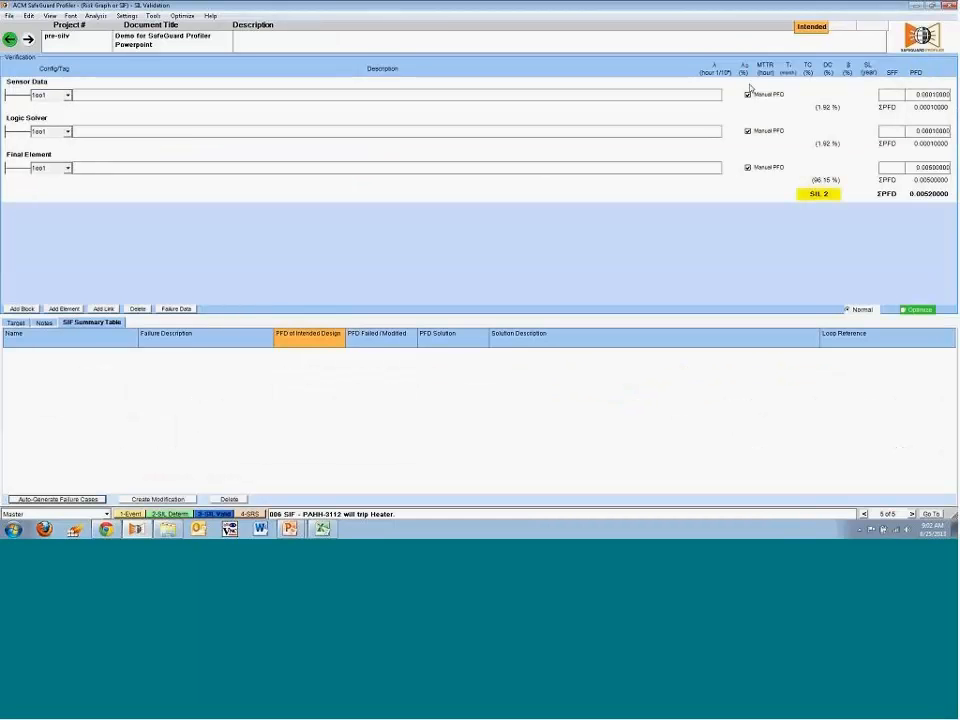
click(747, 95)
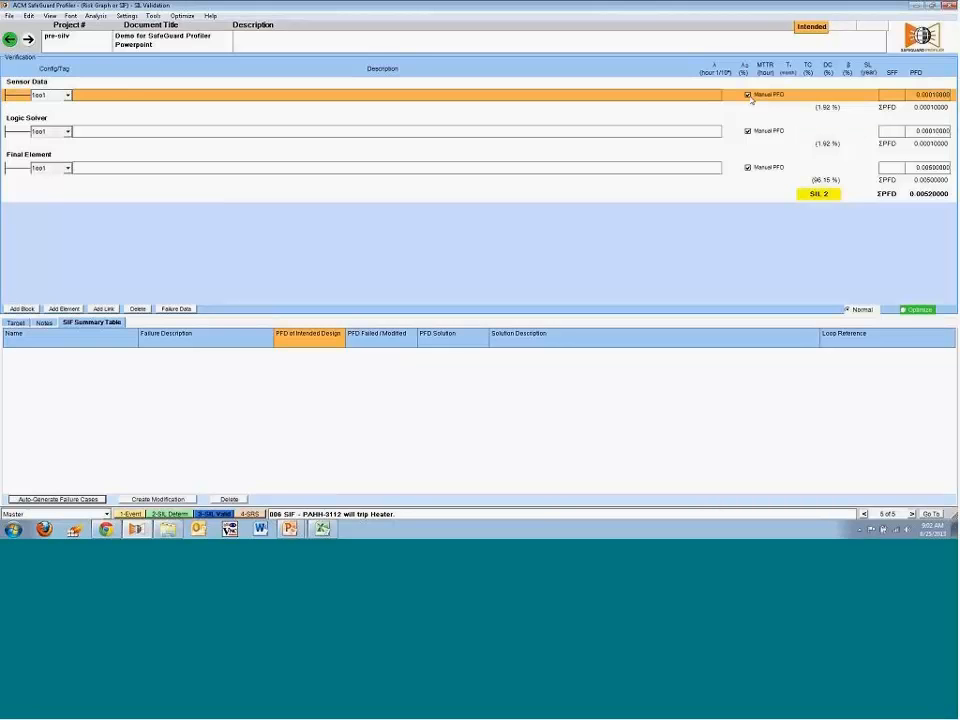
click(748, 167)
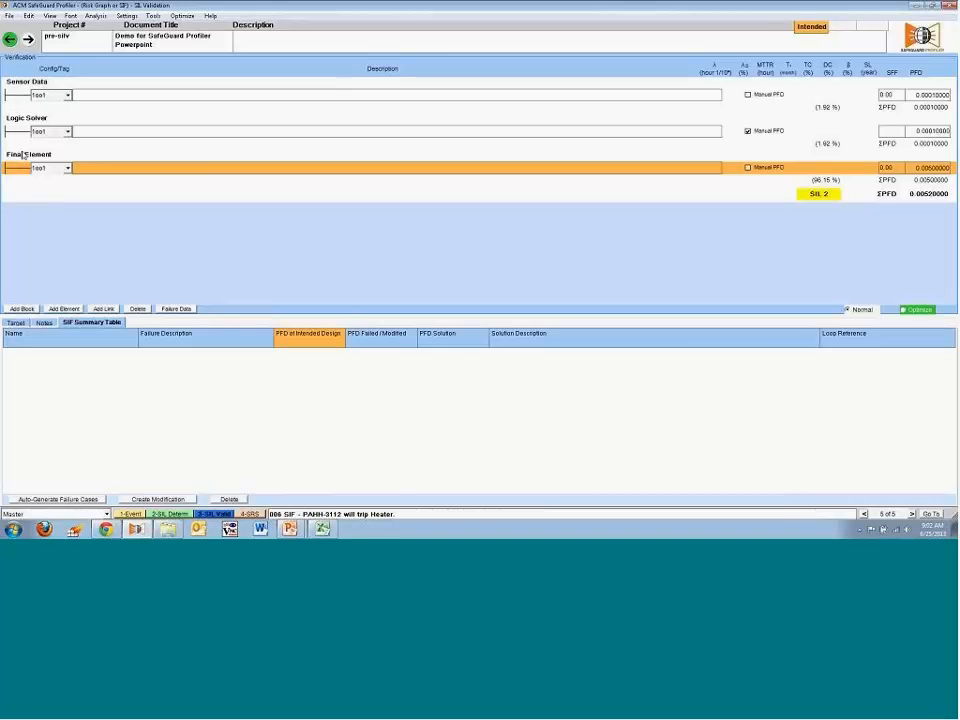
Add an element to the 1oo1 sensor data with tag pi-100 and a failure rate of 11.5
click(18, 96)
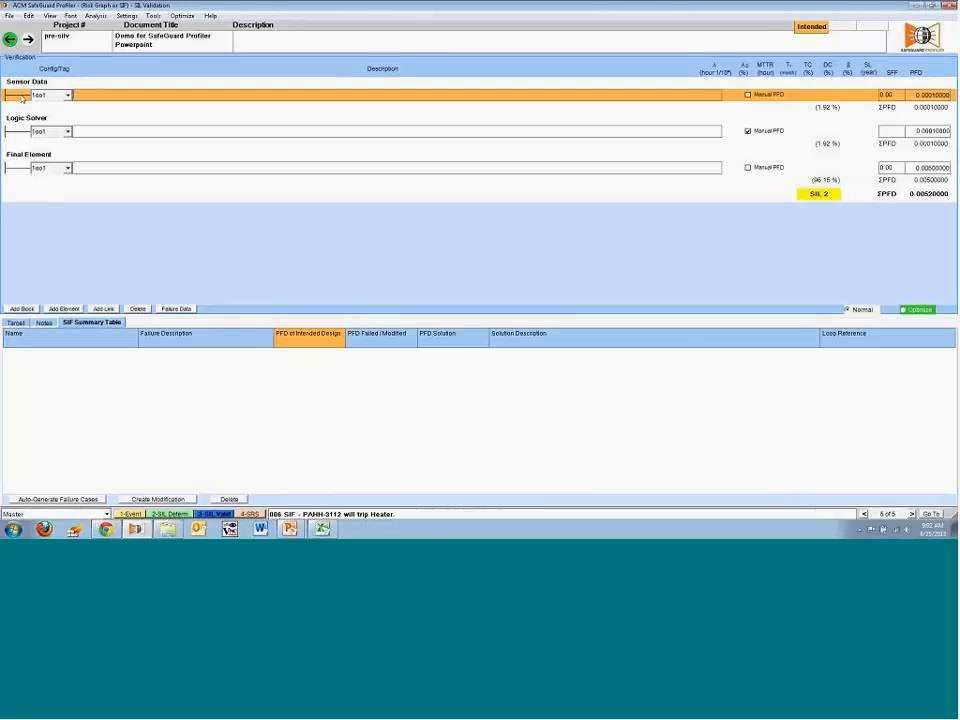
right_click(21, 97)
click(60, 207)
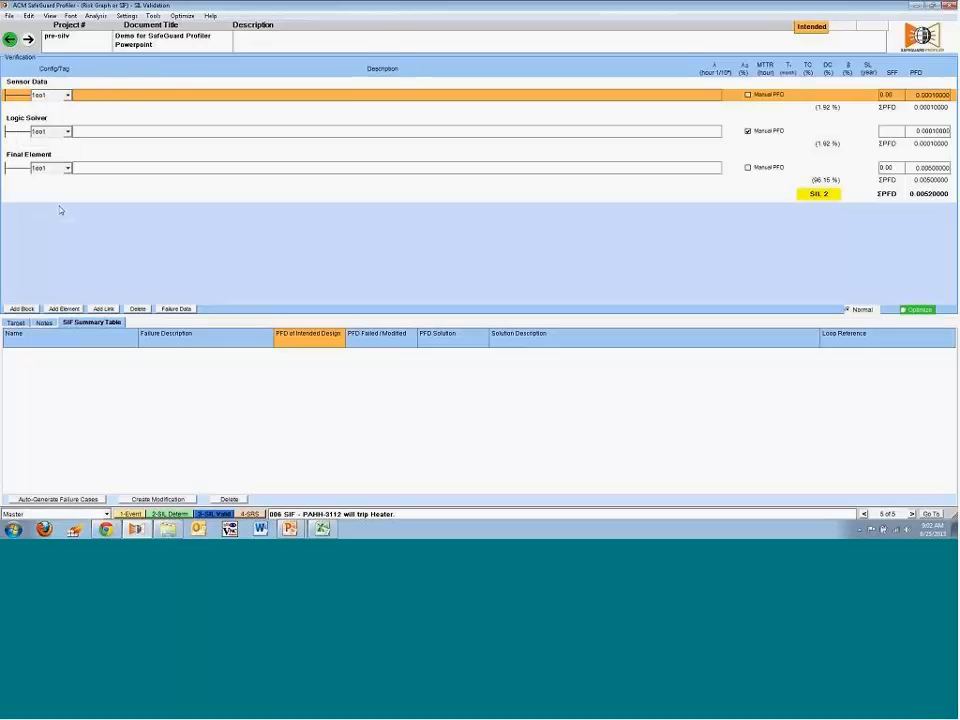
click(64, 310)
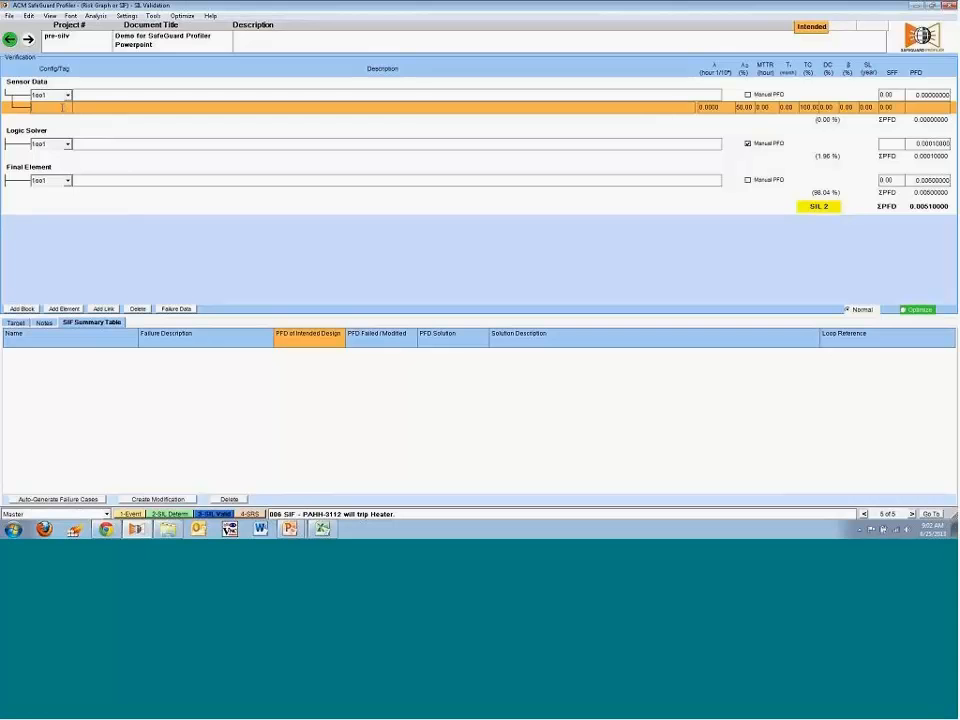
click(69, 95)
click(103, 100)
click(68, 110)
text(pt-100)
key(Tab)
text(11.5)
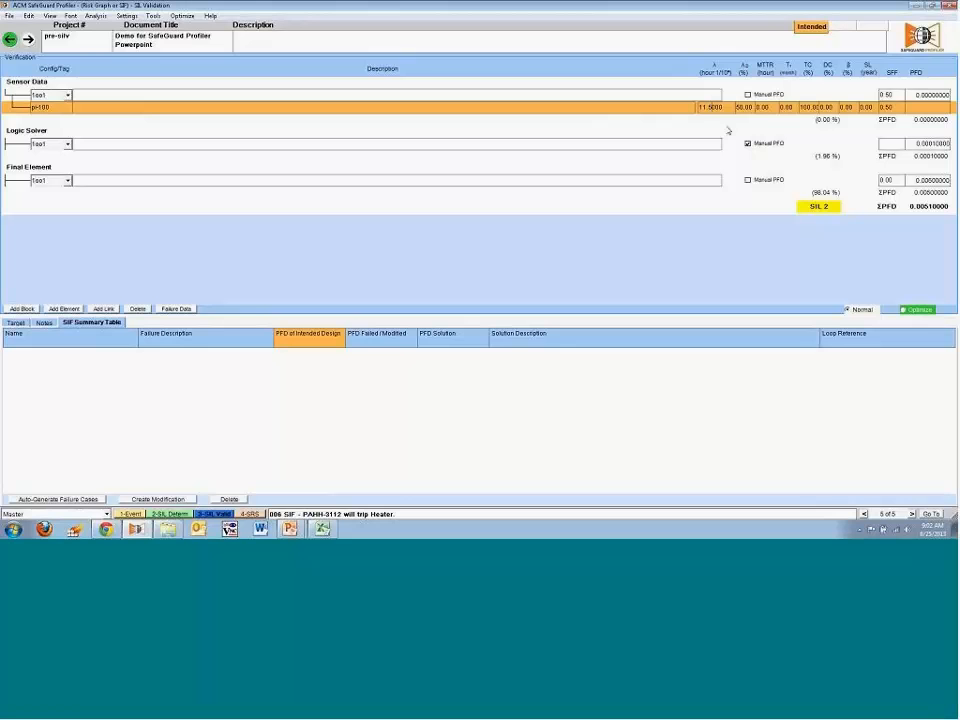
key(Tab)
Browse the failure data library and apply the ProfilerExample pressure sensor PI-100 record to the sensor element
click(182, 310)
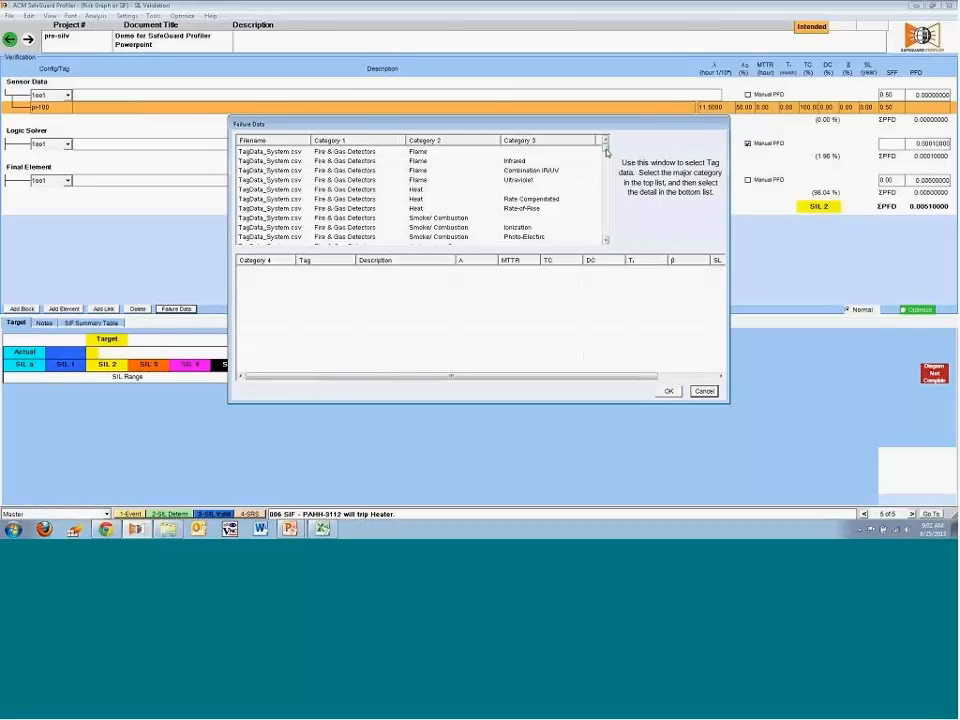
click(540, 185)
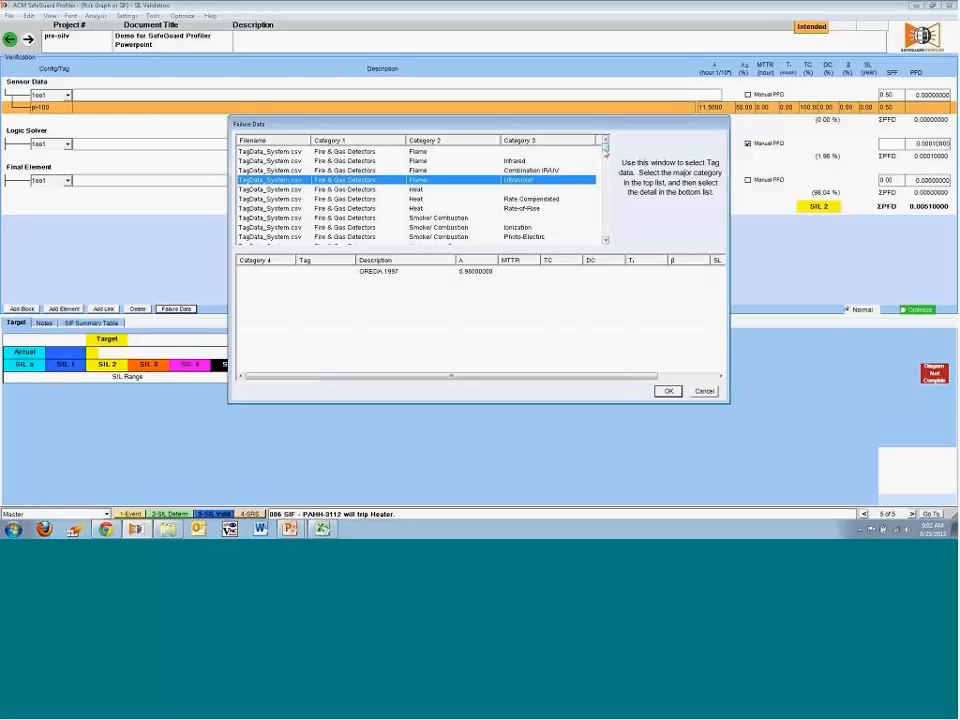
drag(604, 147, 612, 219)
click(430, 227)
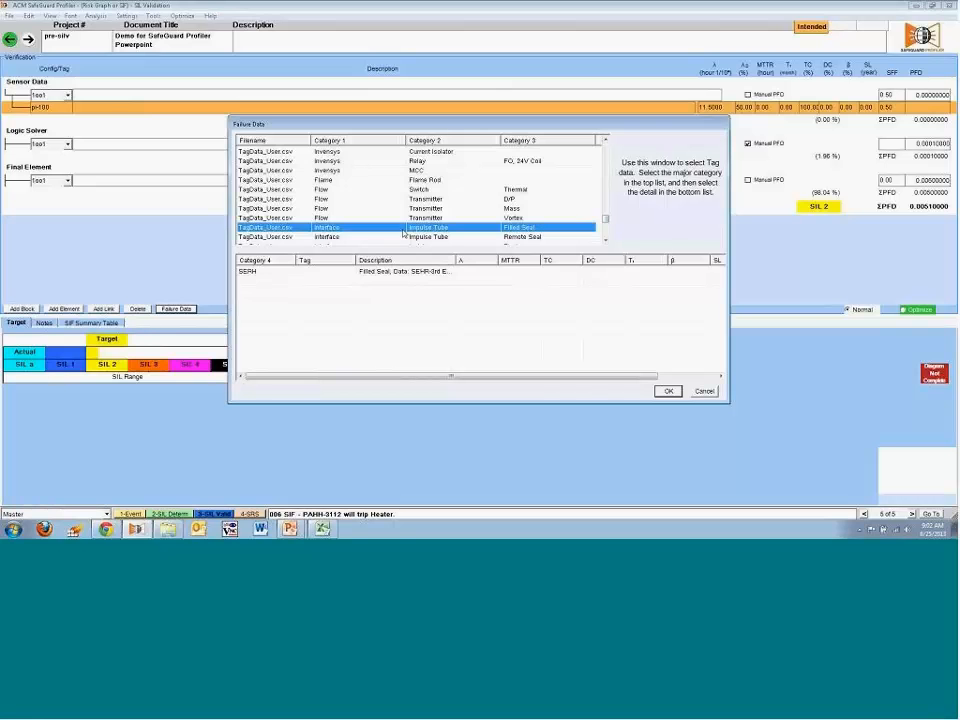
click(432, 180)
drag(606, 224, 604, 204)
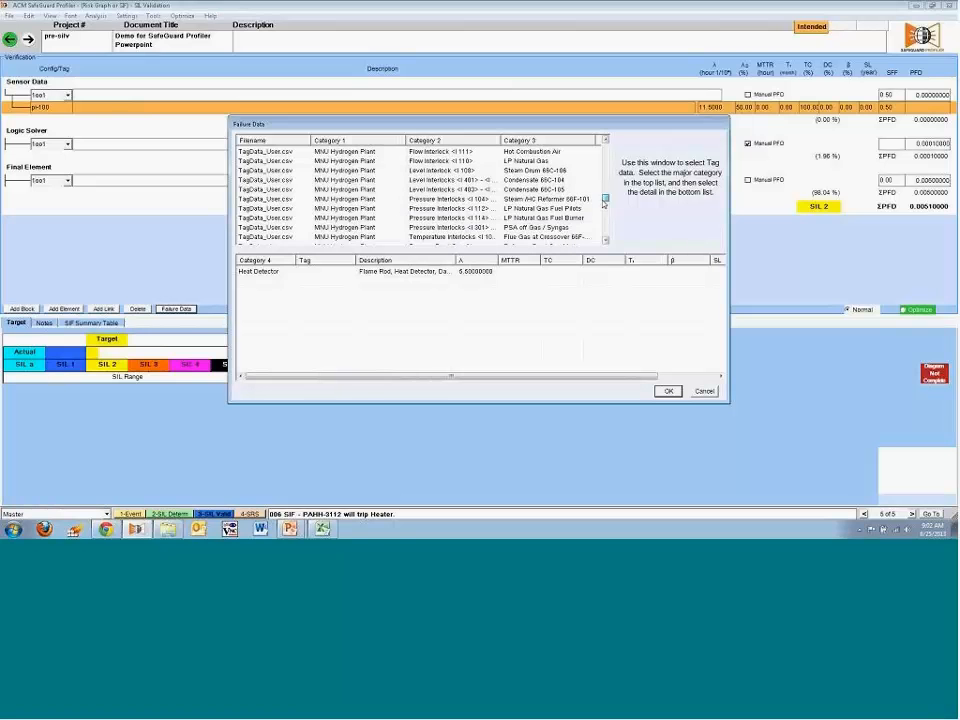
click(440, 170)
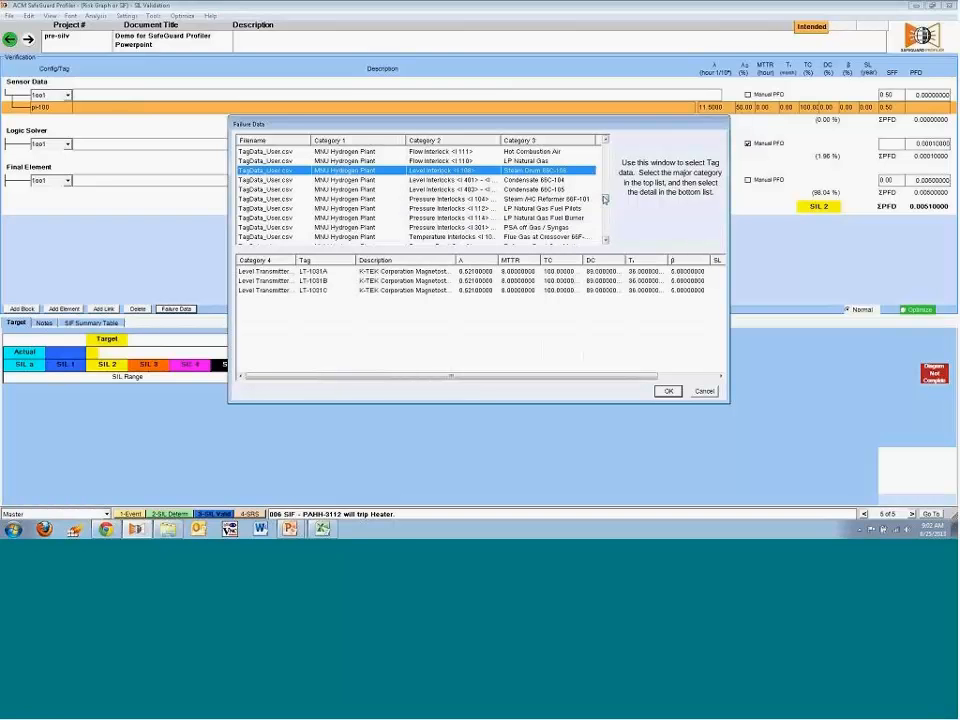
drag(604, 200, 605, 193)
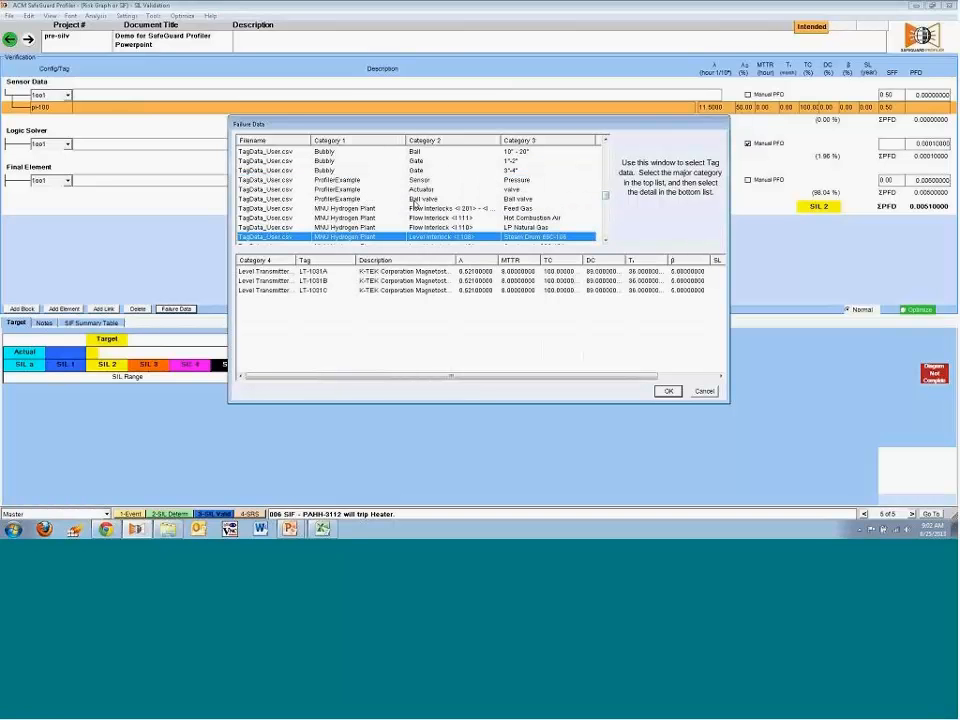
click(419, 181)
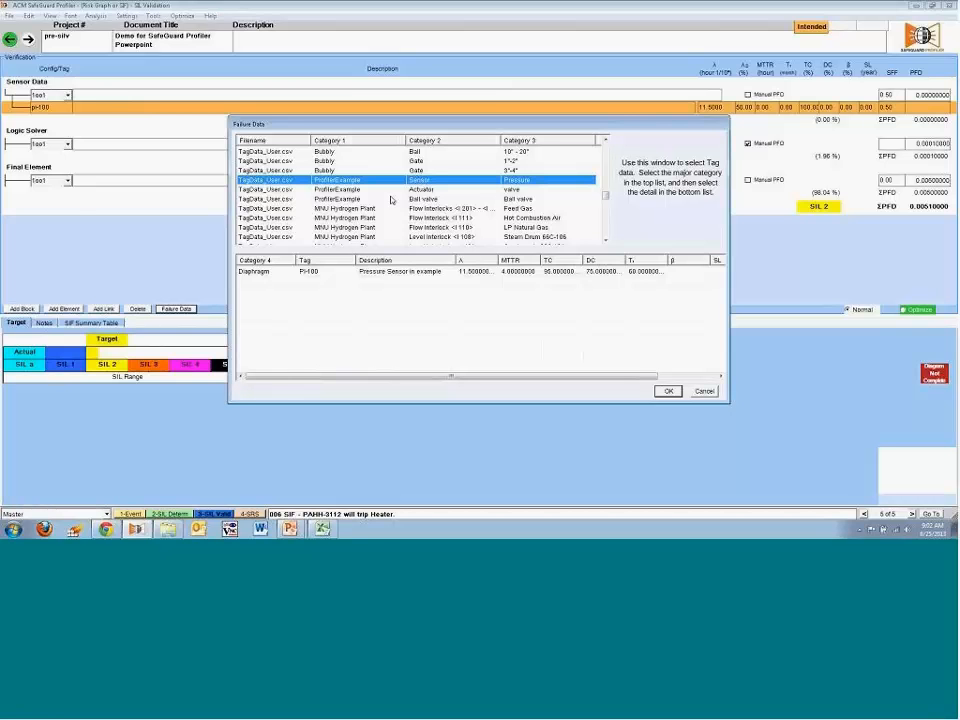
click(450, 273)
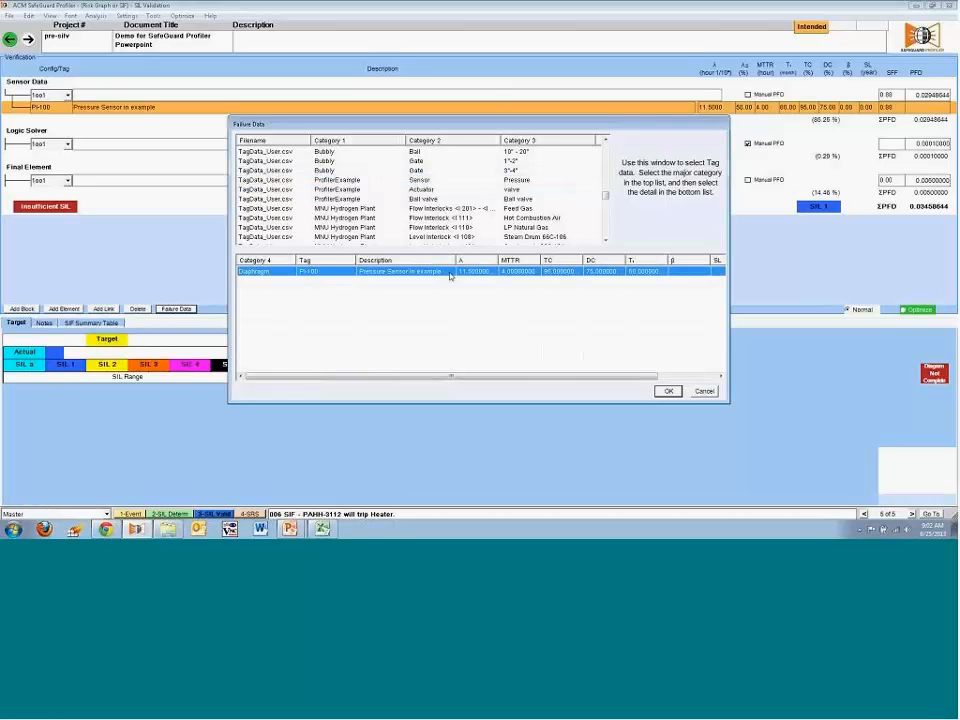
click(660, 393)
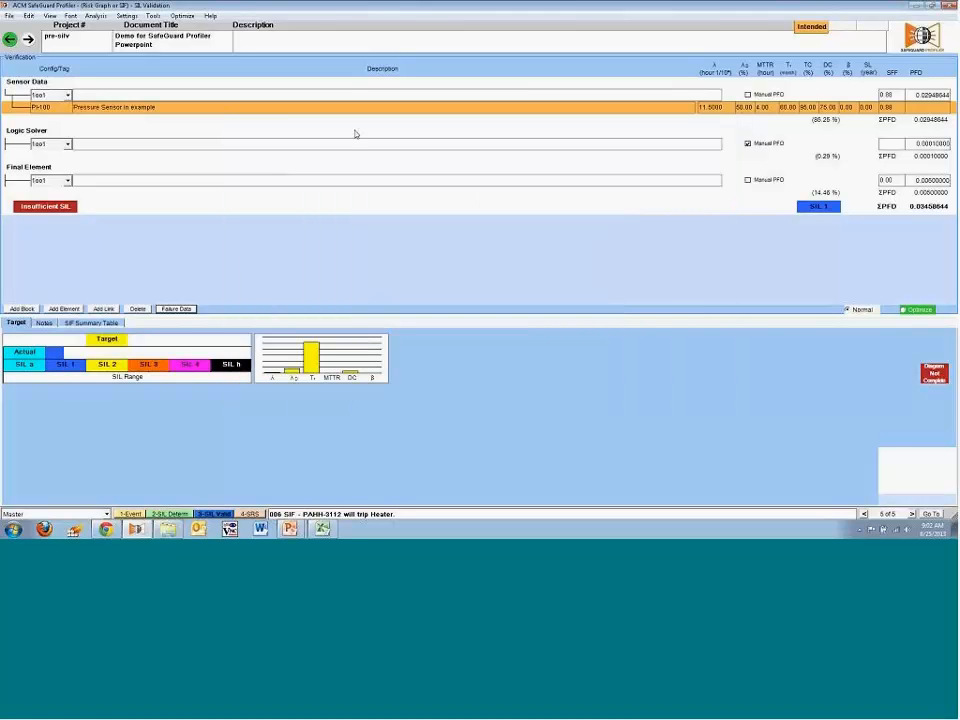
Add a sub-block named "Valve configuration" to the final element and set its voting to 2oo2
click(61, 108)
click(97, 180)
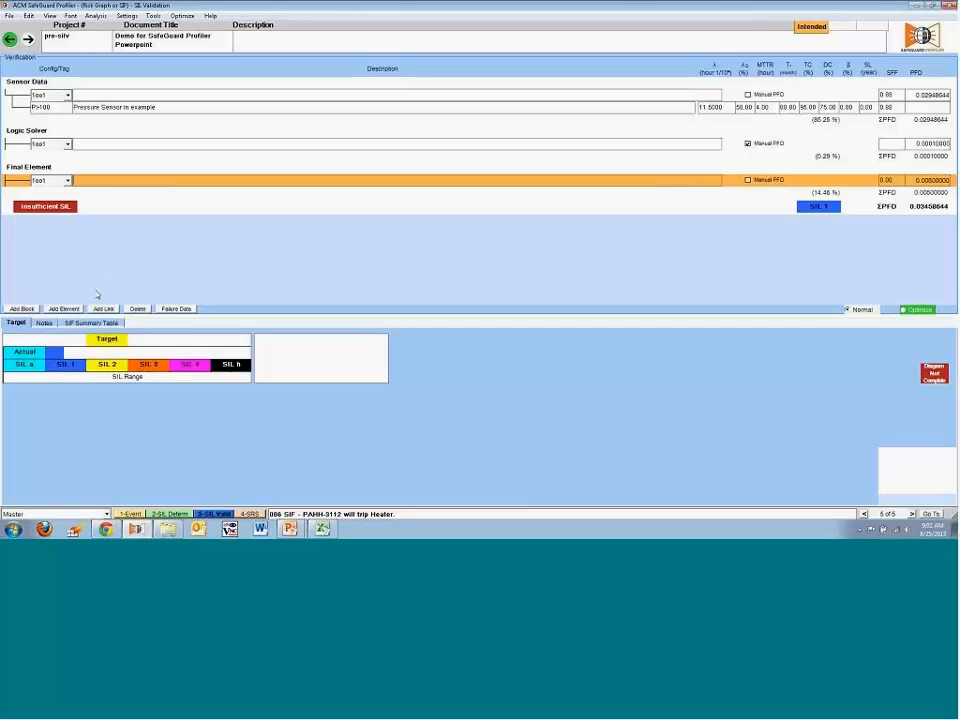
click(32, 311)
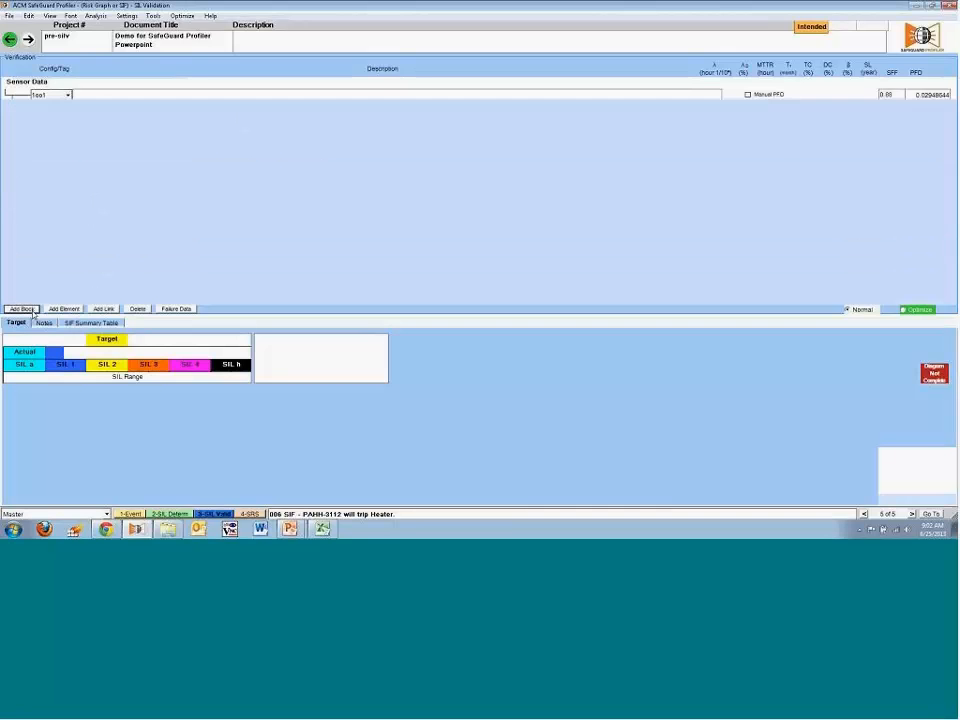
drag(134, 190, 2, 184)
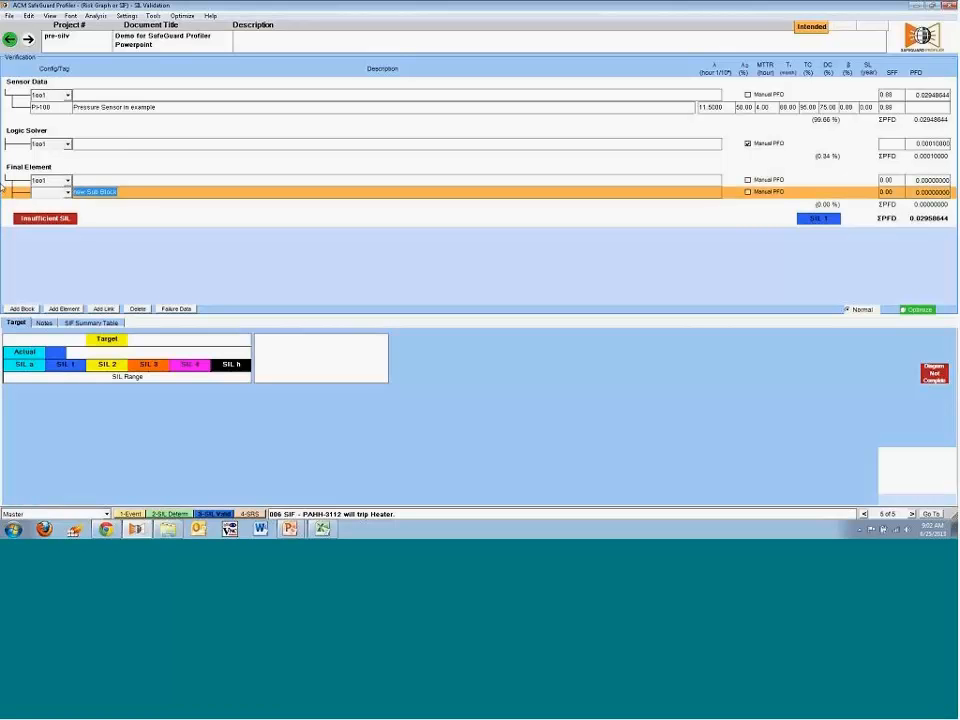
text(Valve configuration)
click(67, 192)
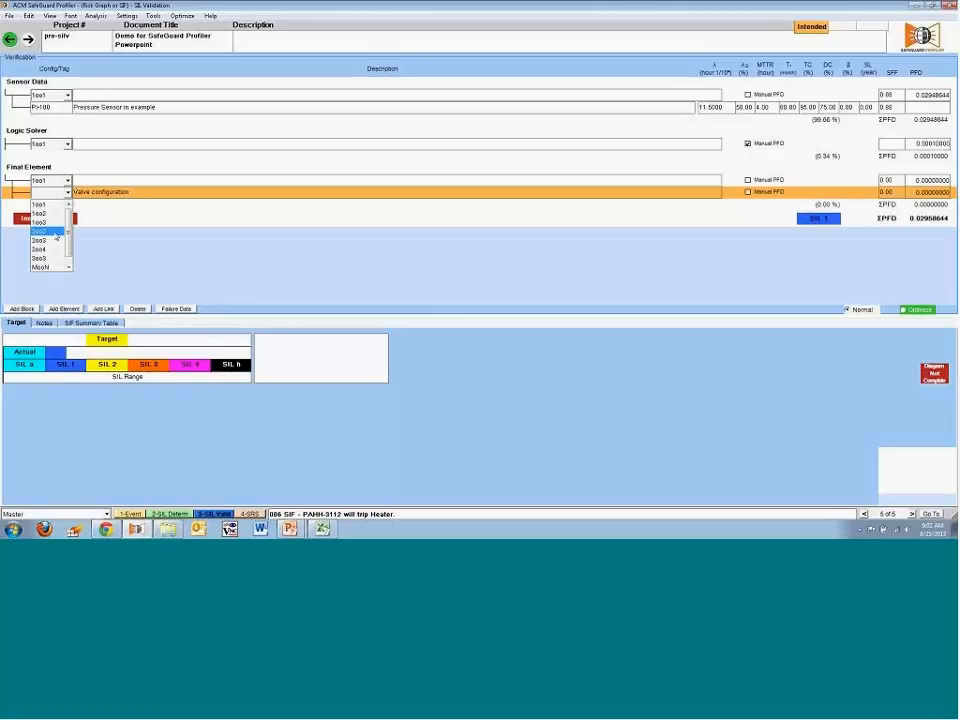
click(56, 233)
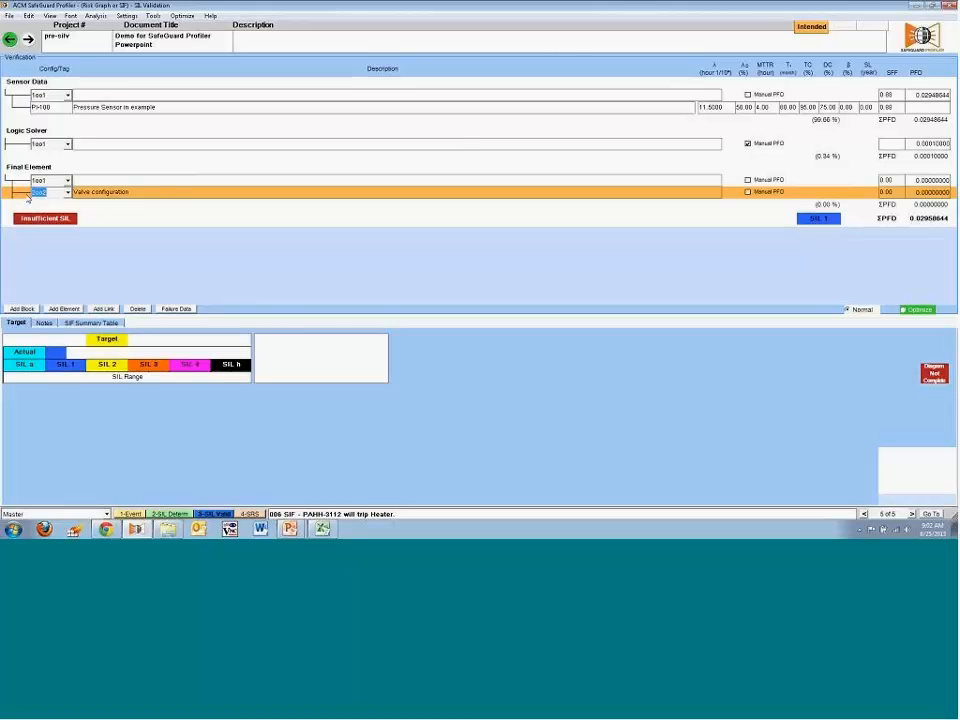
Add two elements under the Valve configuration block
click(67, 311)
click(26, 194)
click(67, 311)
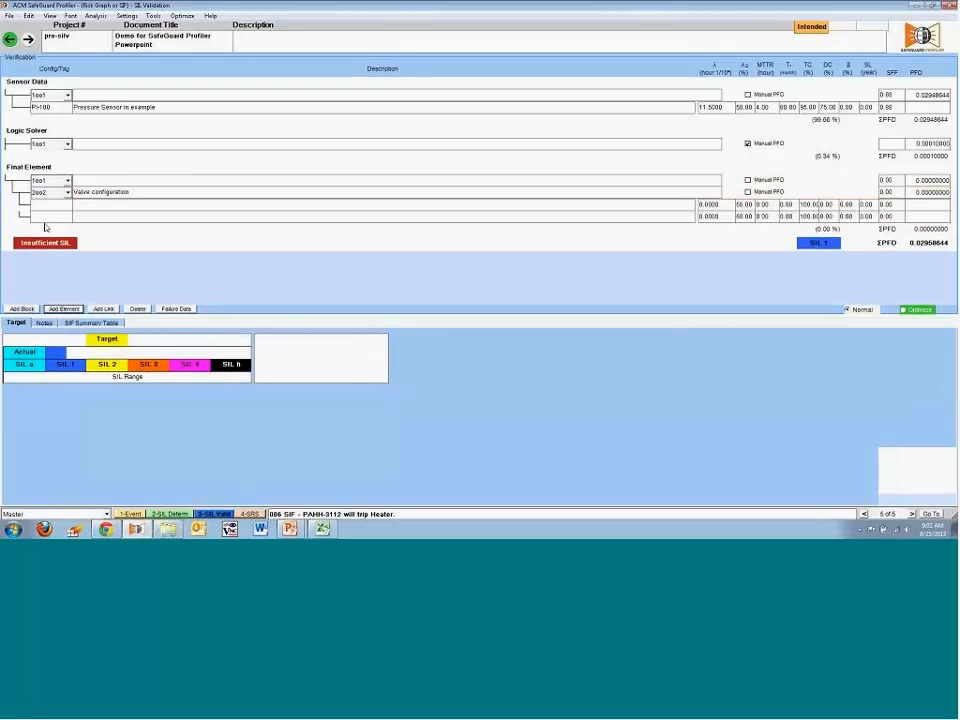
Fill the first valve configuration element with the ProfilerExample actuator XY-100 failure data
click(49, 208)
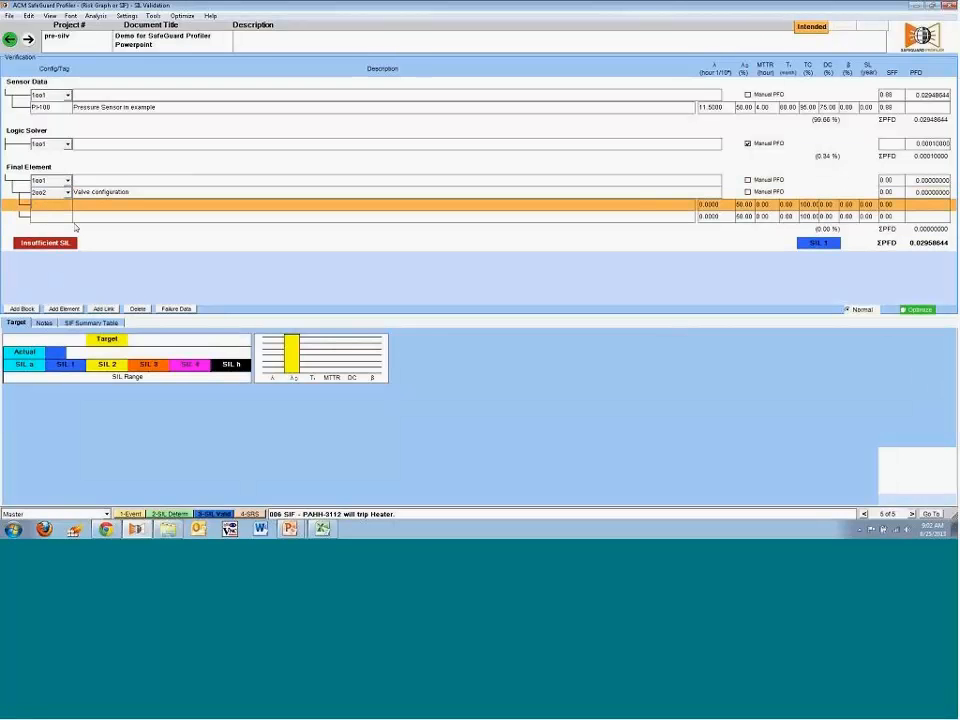
click(176, 308)
drag(606, 146, 605, 197)
click(430, 172)
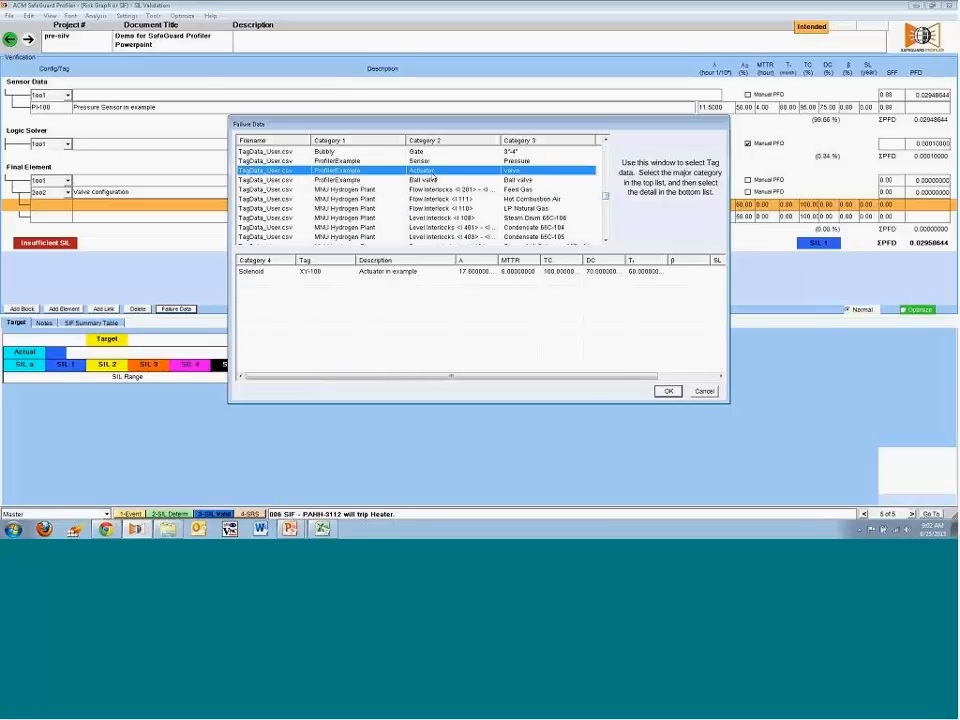
click(530, 272)
click(668, 391)
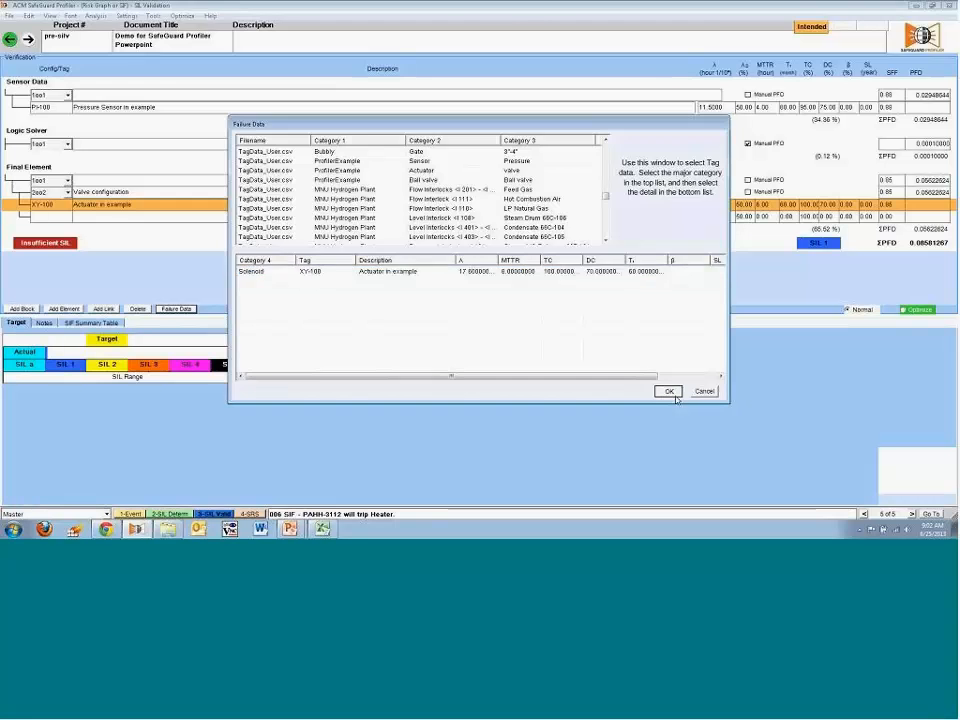
Fill the second valve configuration element with the ProfilerExample ball valve XV-100 failure data
click(176, 308)
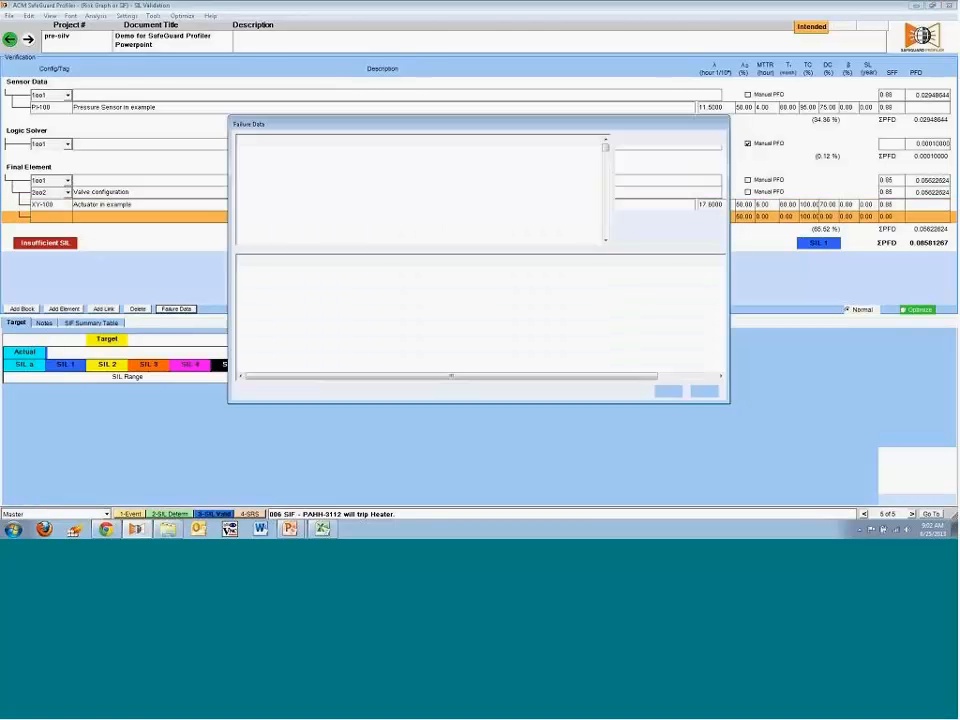
drag(605, 150, 617, 195)
scroll(560, 220, down, 1)
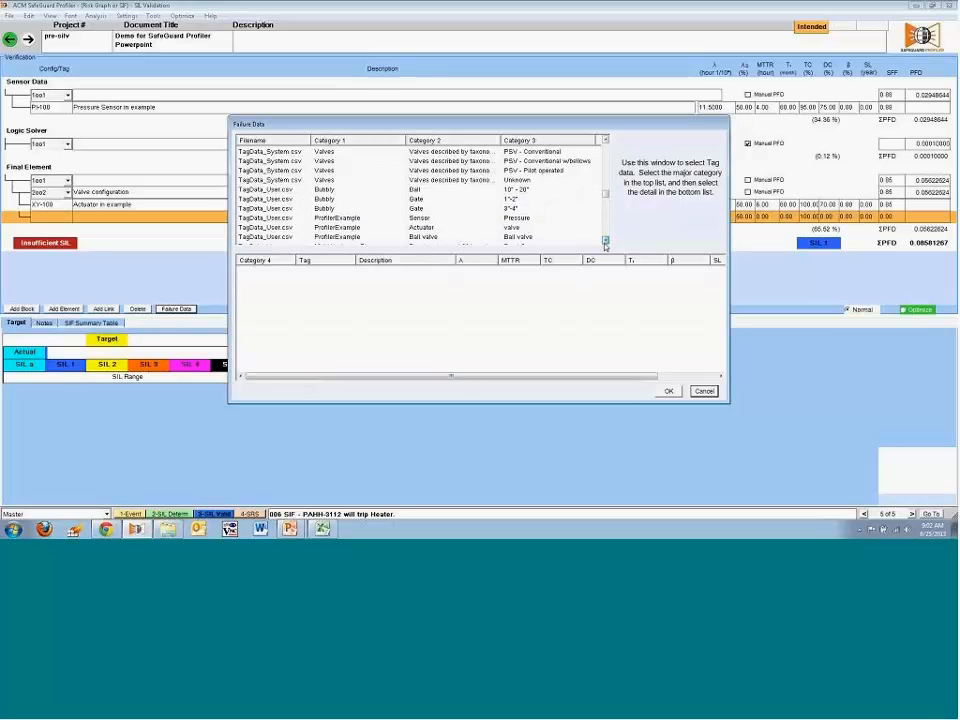
click(469, 231)
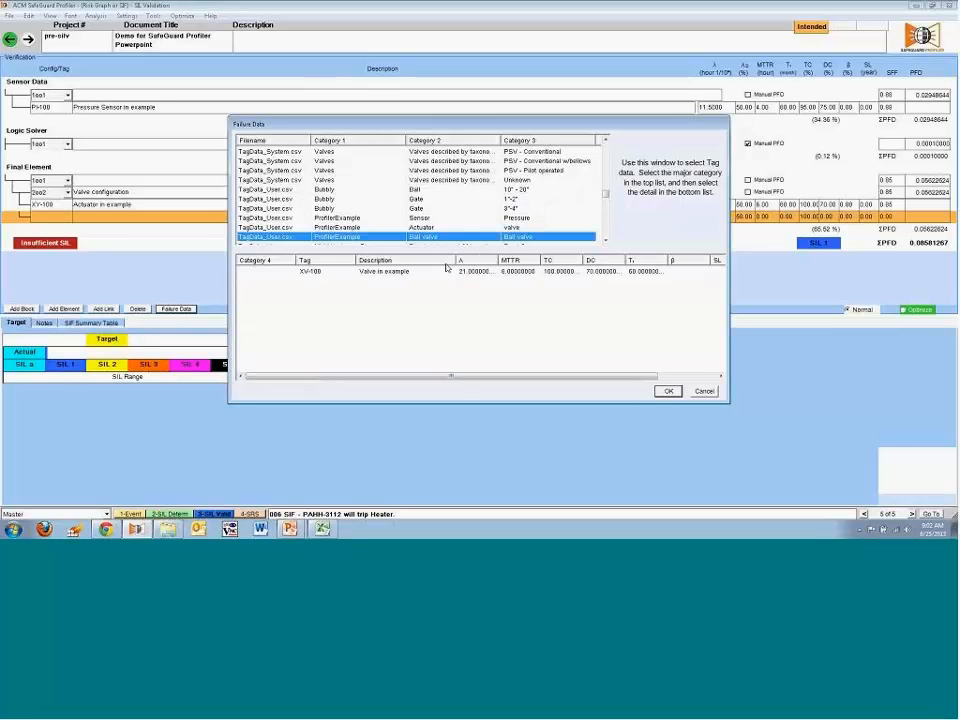
click(448, 271)
click(673, 390)
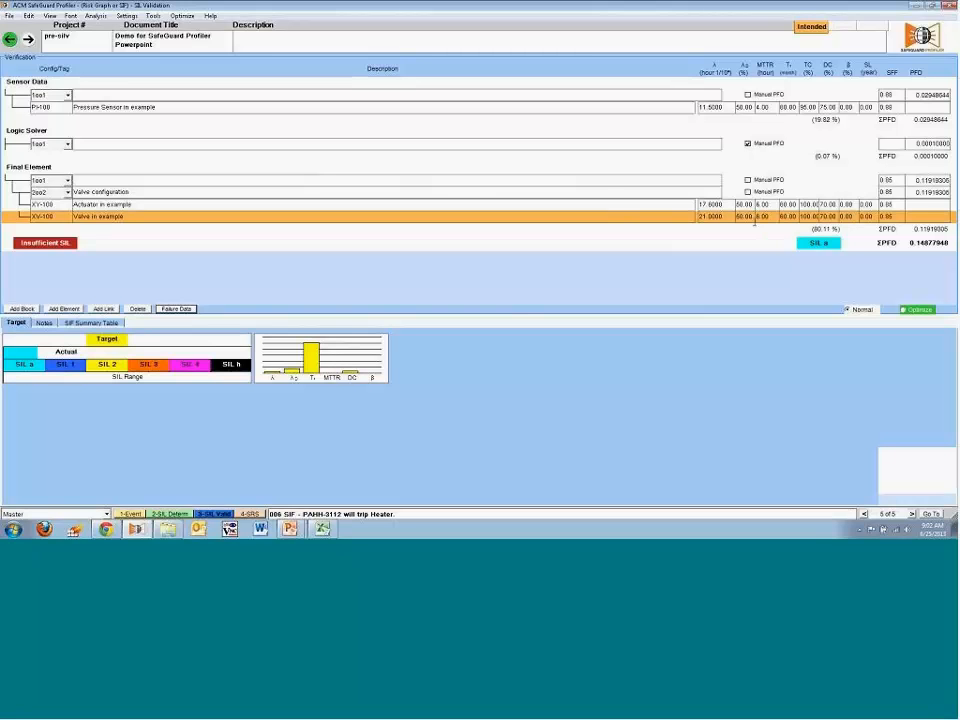
Set the dangerous failure percentage of the XV-100 valve element to 45
click(748, 217)
text(46)
key(Return)
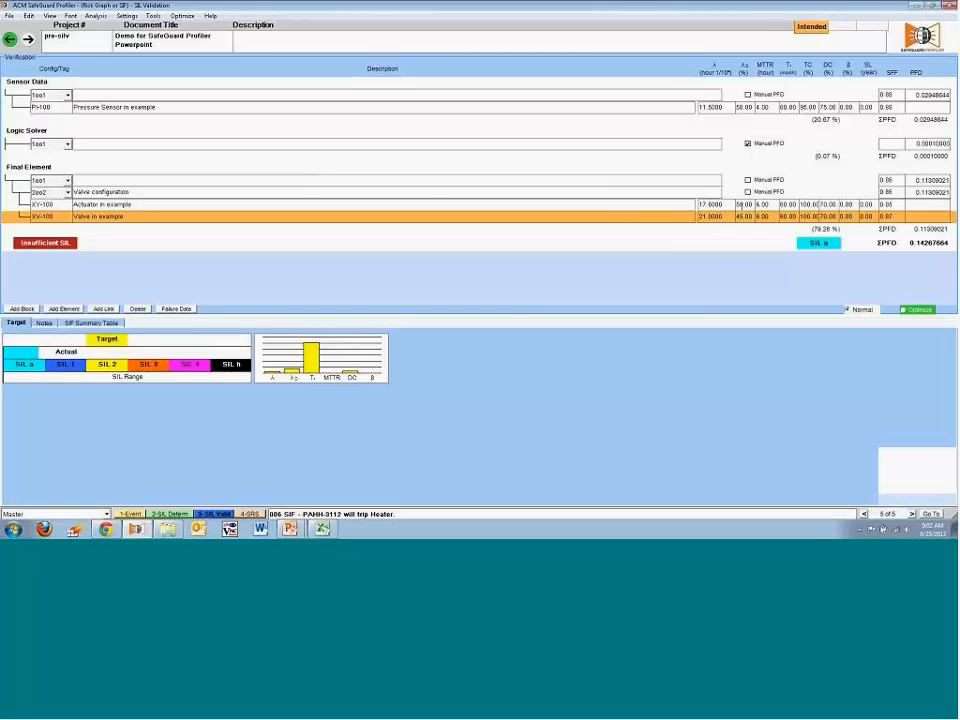
Set the dangerous failure percentage of the XY-100 actuator element to 55, correcting the out-of-range entry
drag(751, 205, 701, 214)
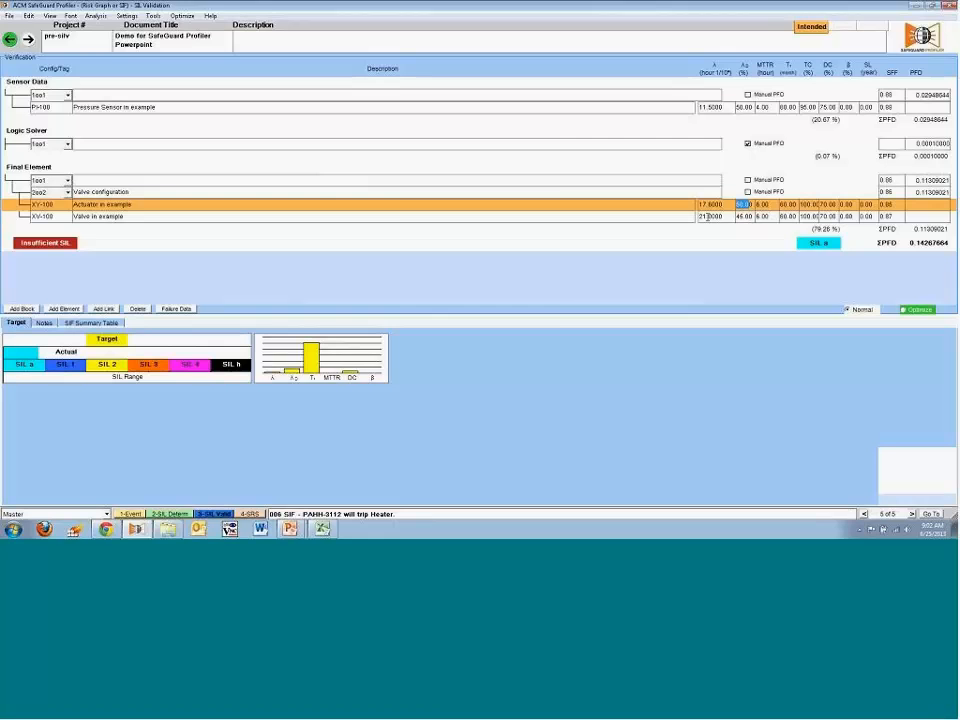
text(55)
key(Return)
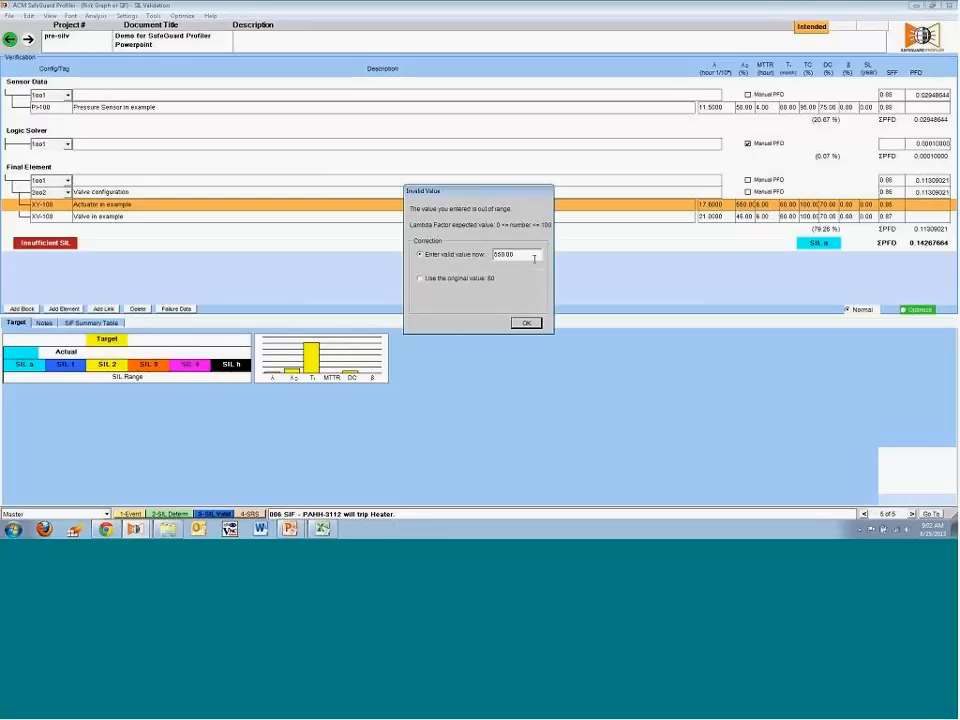
drag(535, 255, 466, 263)
text(56)
click(526, 322)
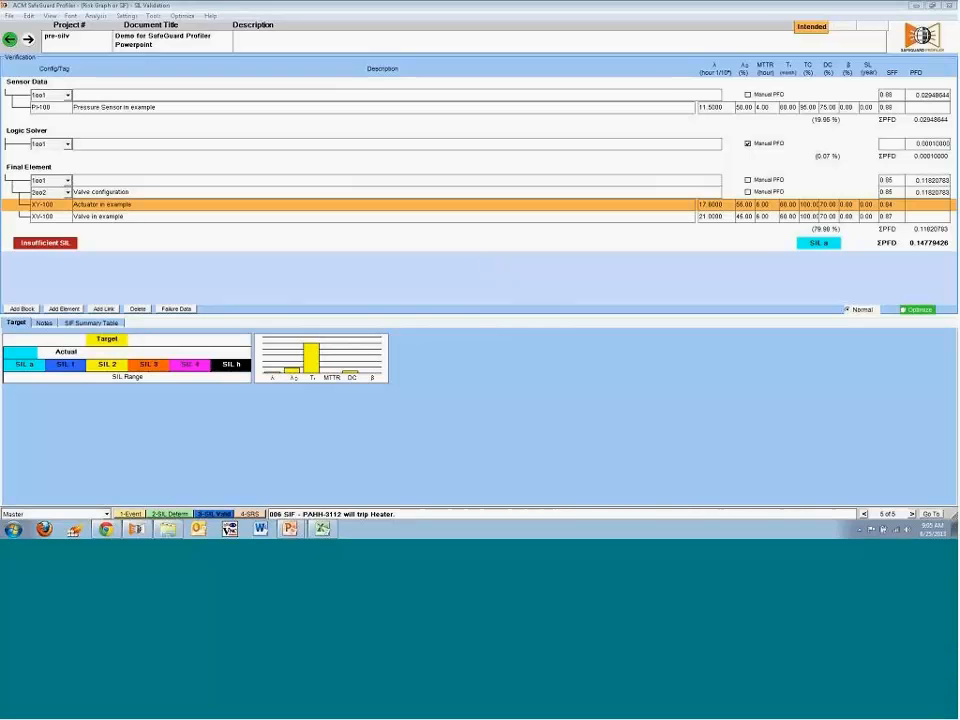
Set the voting configuration of the sensor data block to 2oo3
click(24, 97)
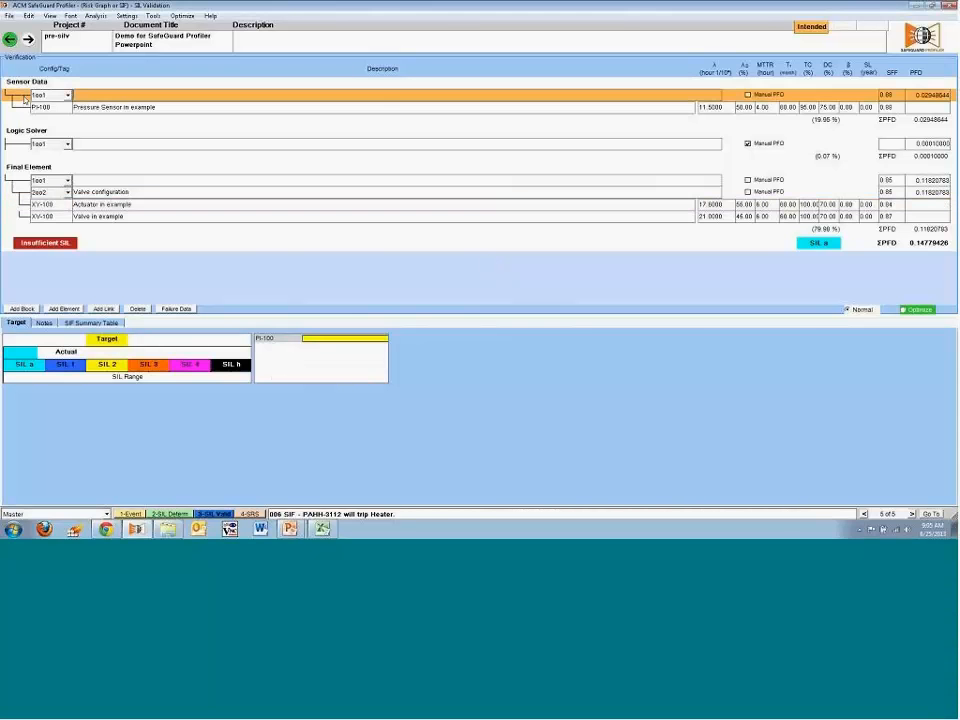
click(67, 96)
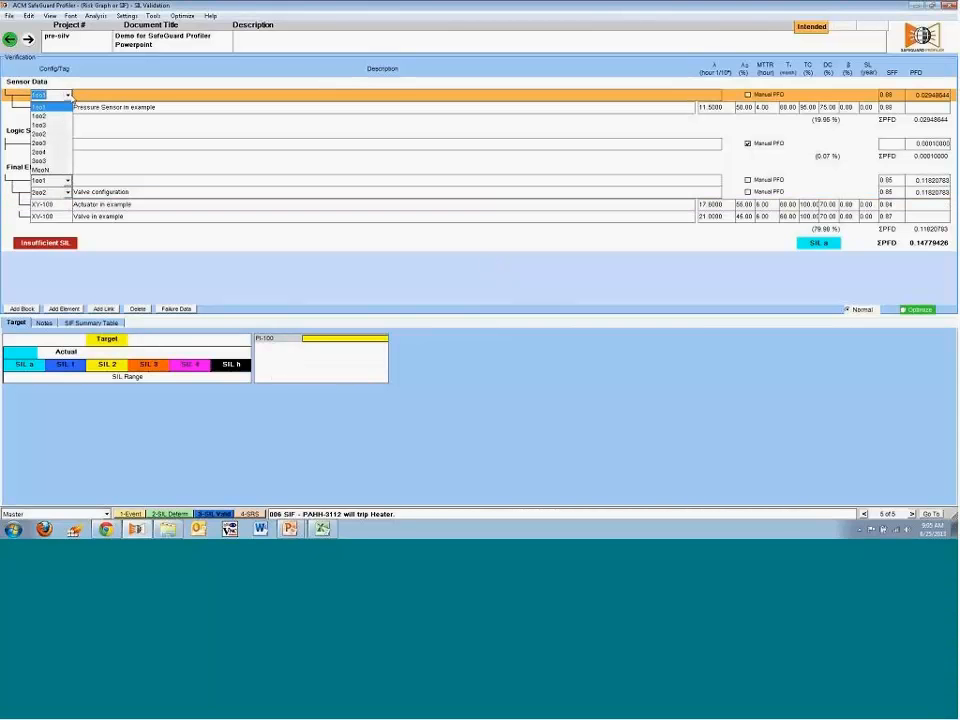
click(56, 145)
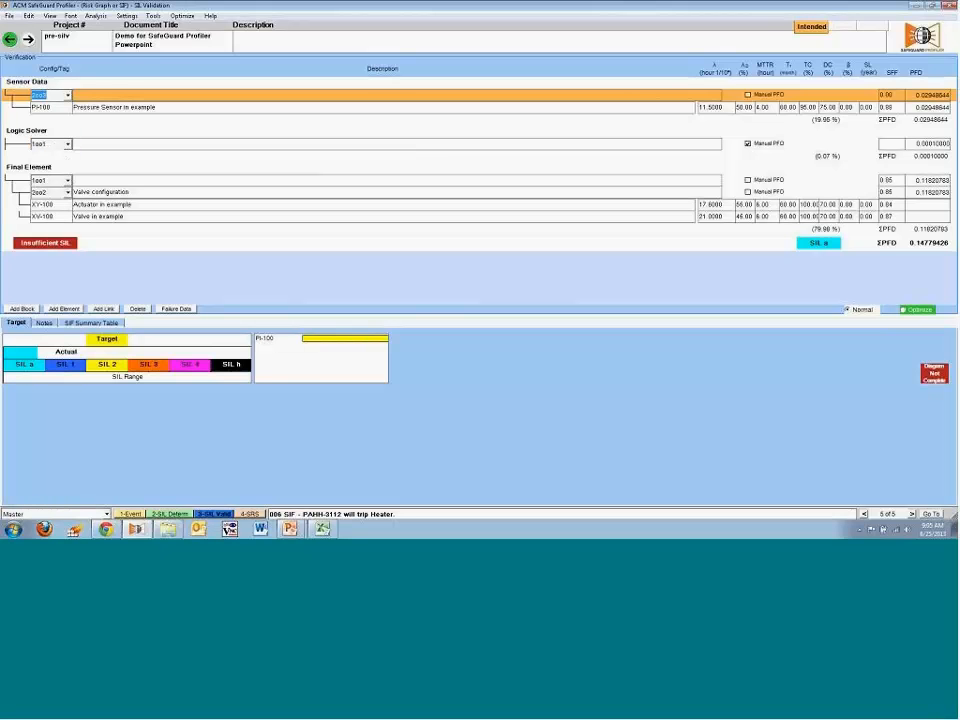
Copy the PI-100 pressure sensor element and paste it twice under the 2oo3 sensor block
click(28, 109)
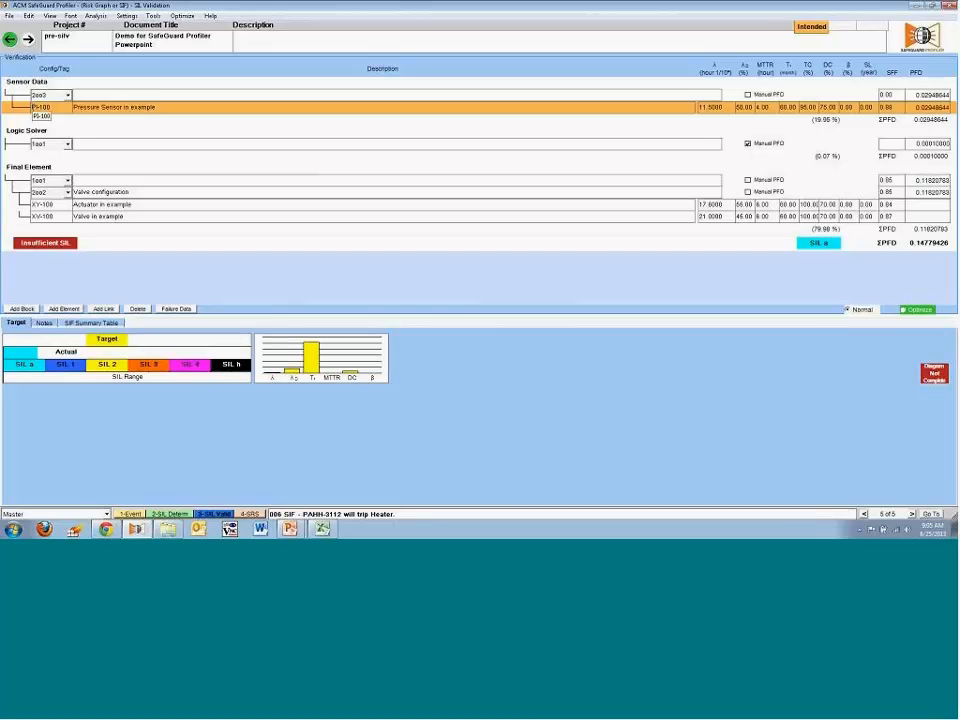
right_click(19, 109)
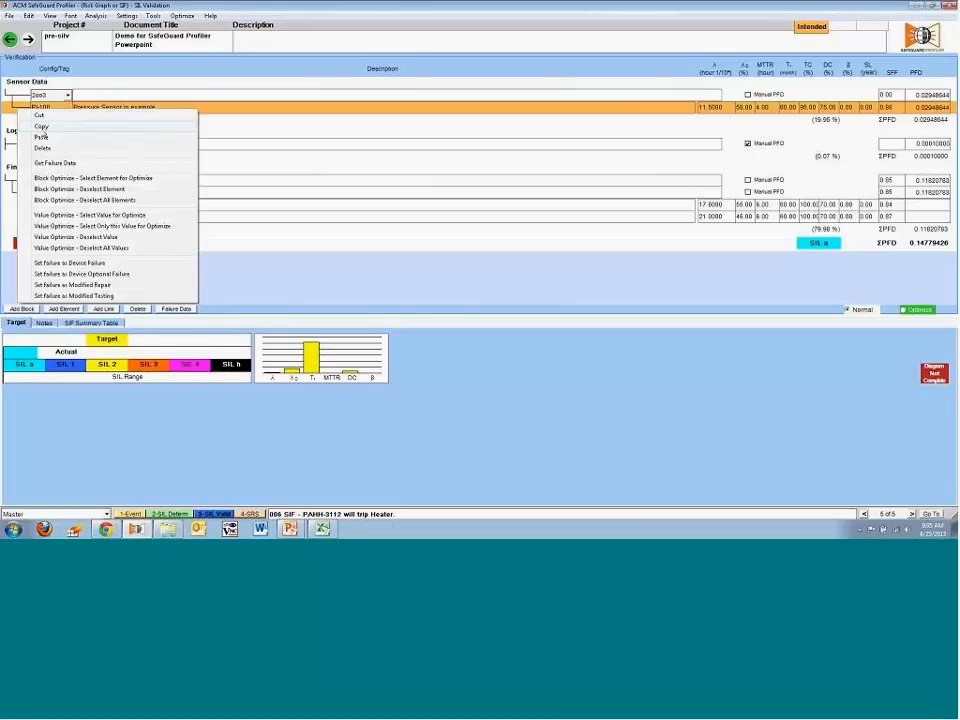
click(41, 129)
right_click(25, 96)
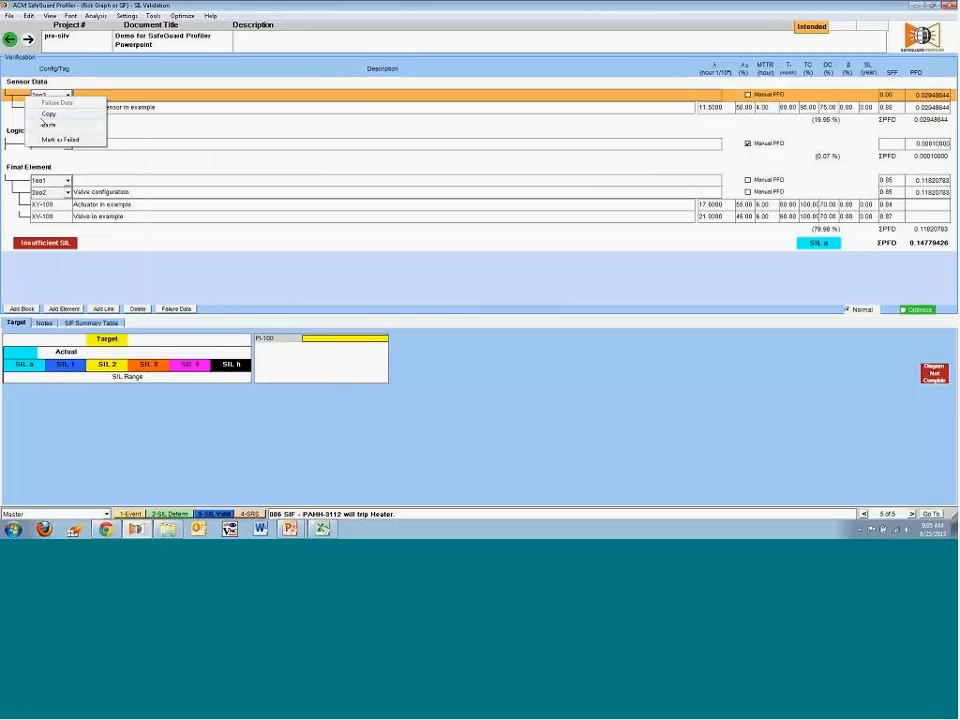
click(46, 124)
right_click(29, 98)
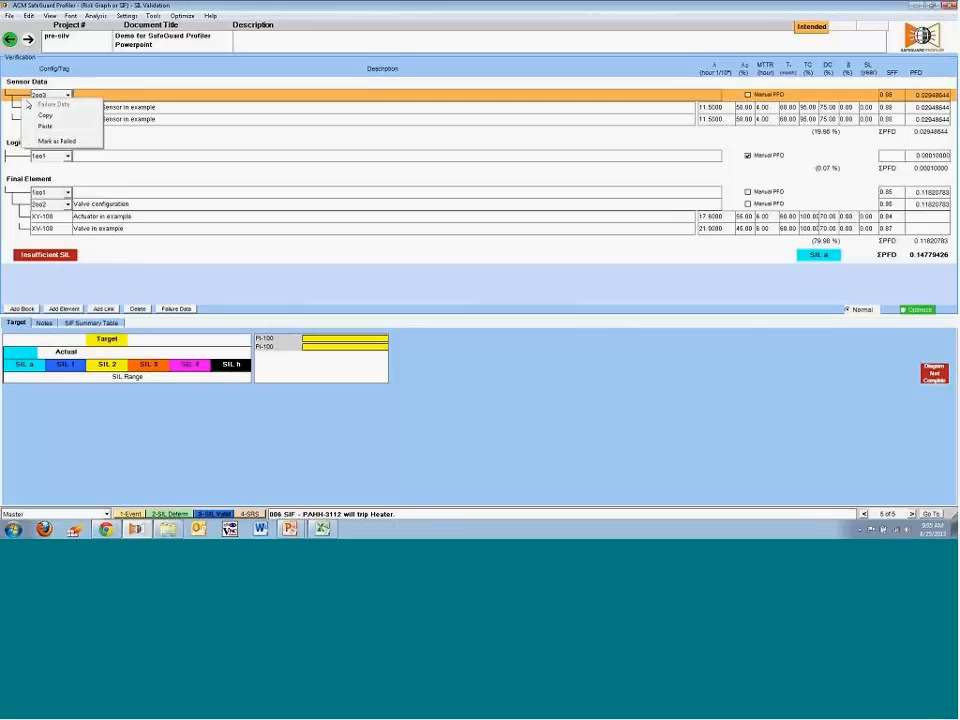
click(45, 126)
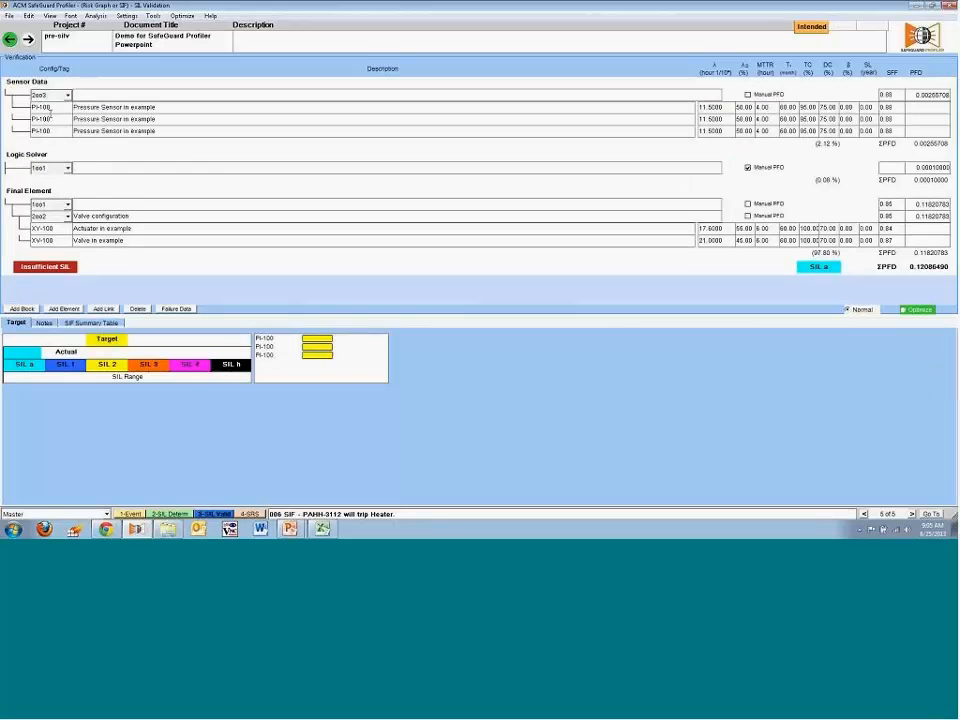
Retag the three pressure sensor elements as PI-100A, PI-100B and PI-100C
click(48, 108)
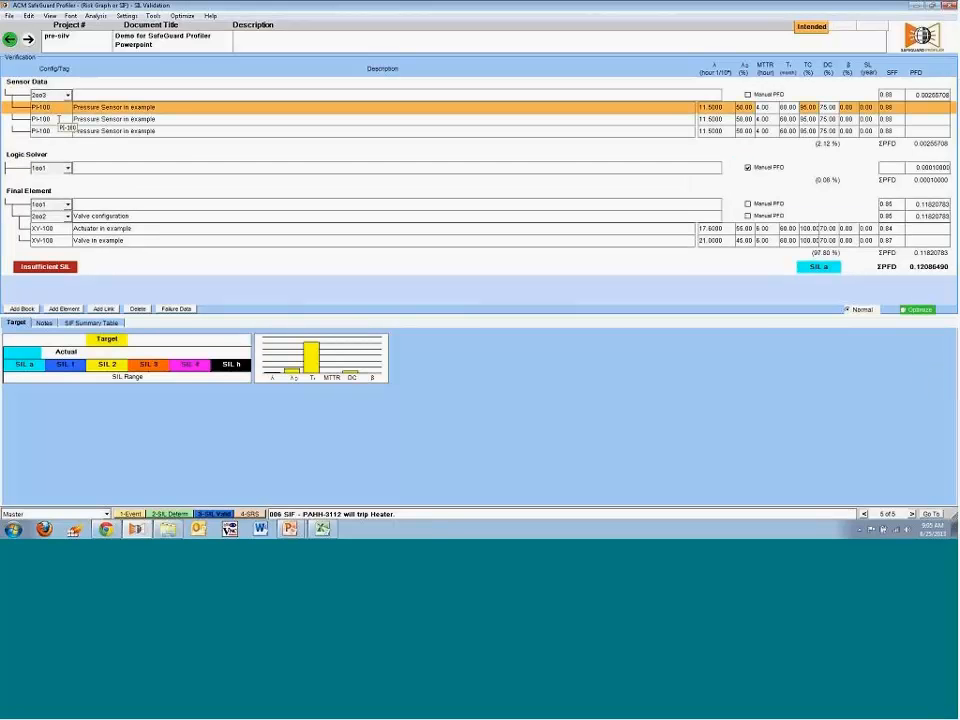
text(A)
click(59, 119)
text(B)
click(60, 132)
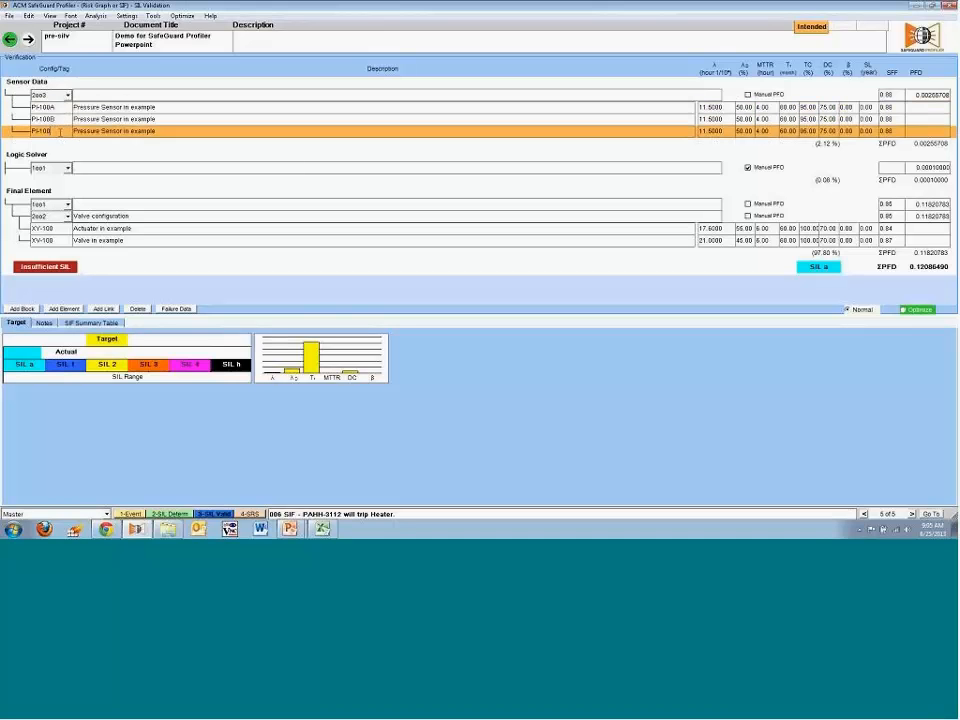
text(C)
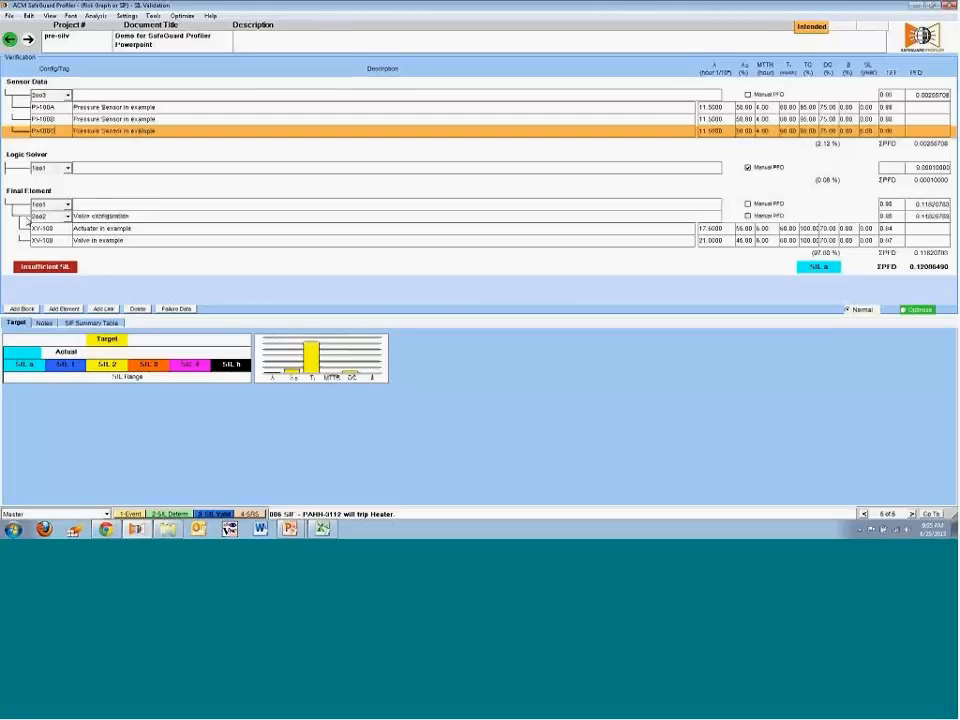
Copy the Valve configuration block, set the main final element block to 1oo2 voting, and paste the copy under it
click(30, 216)
right_click(38, 217)
click(48, 237)
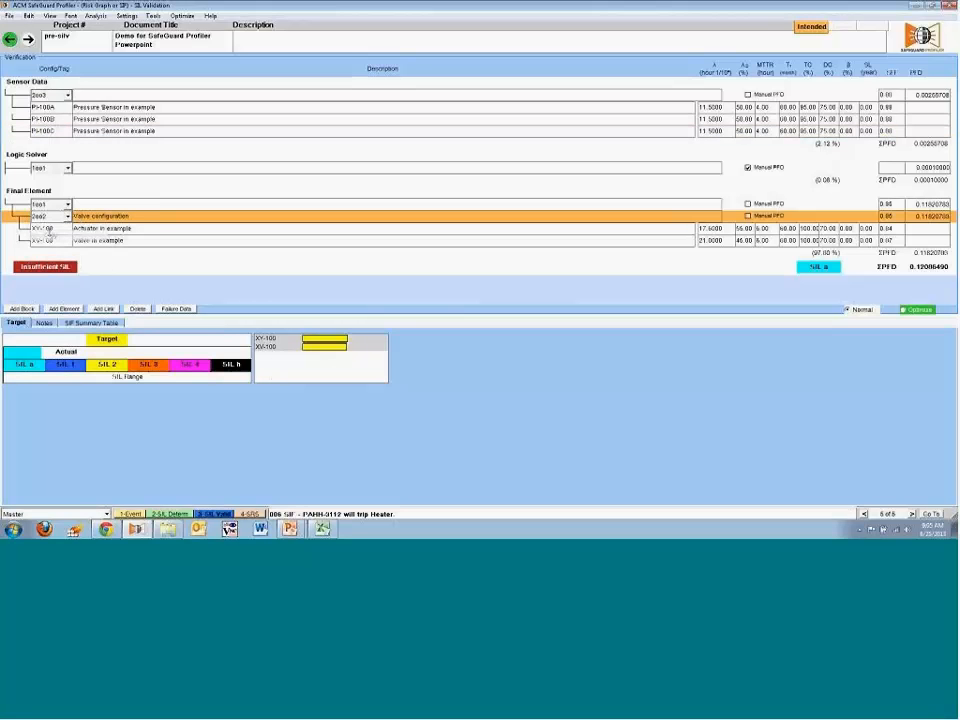
click(68, 205)
click(58, 226)
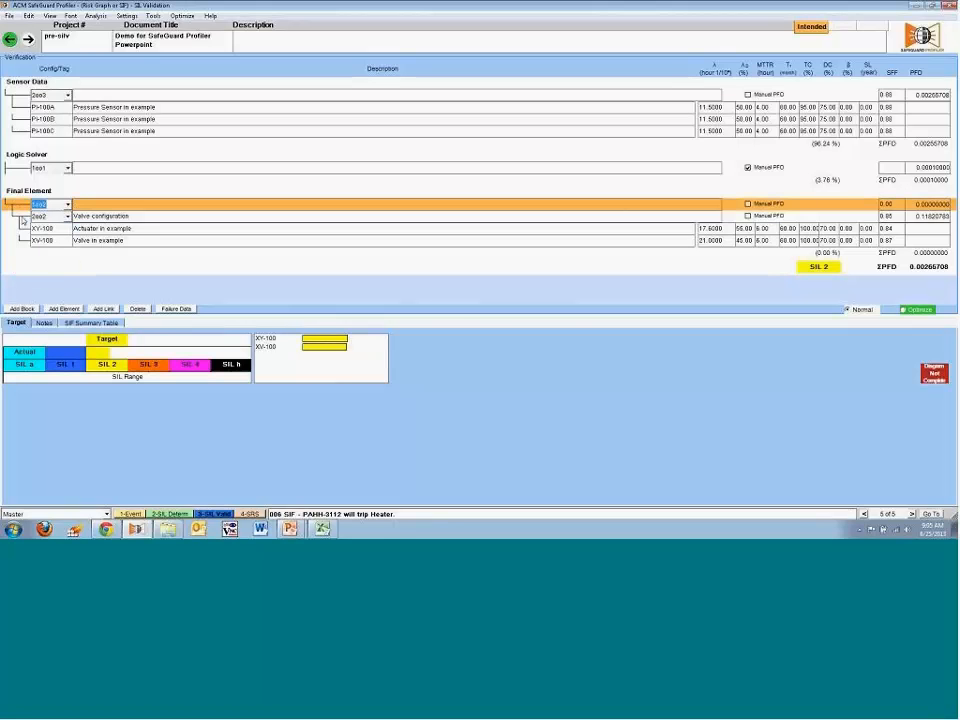
right_click(24, 209)
click(44, 232)
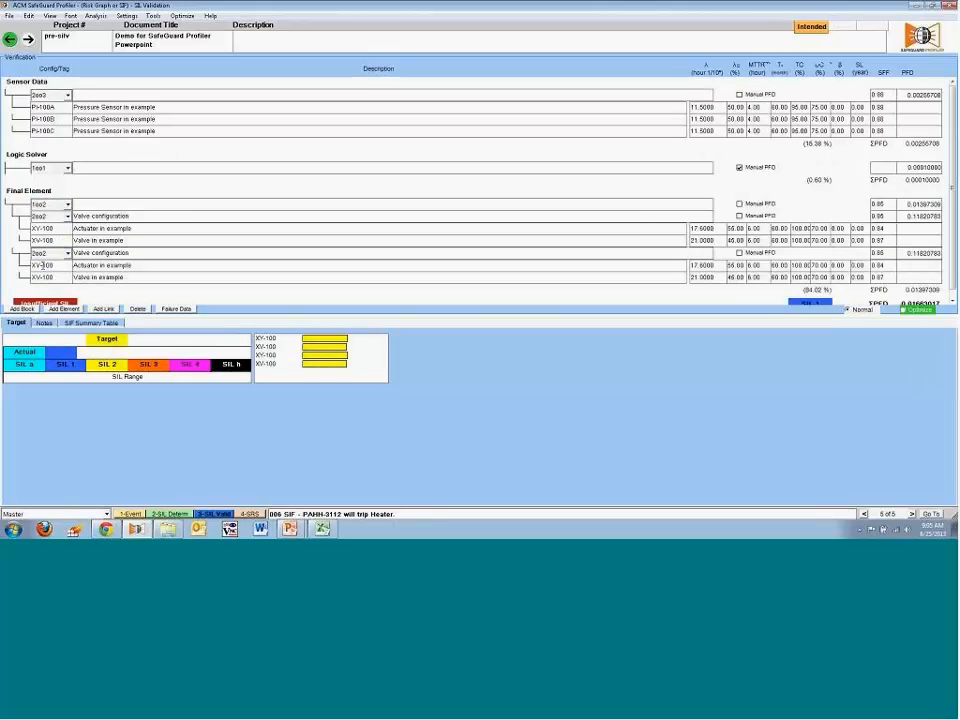
Retag the first valve configuration's elements as XY-100A and XV-100A, and the second's as XY-100B and XV-100B
click(50, 228)
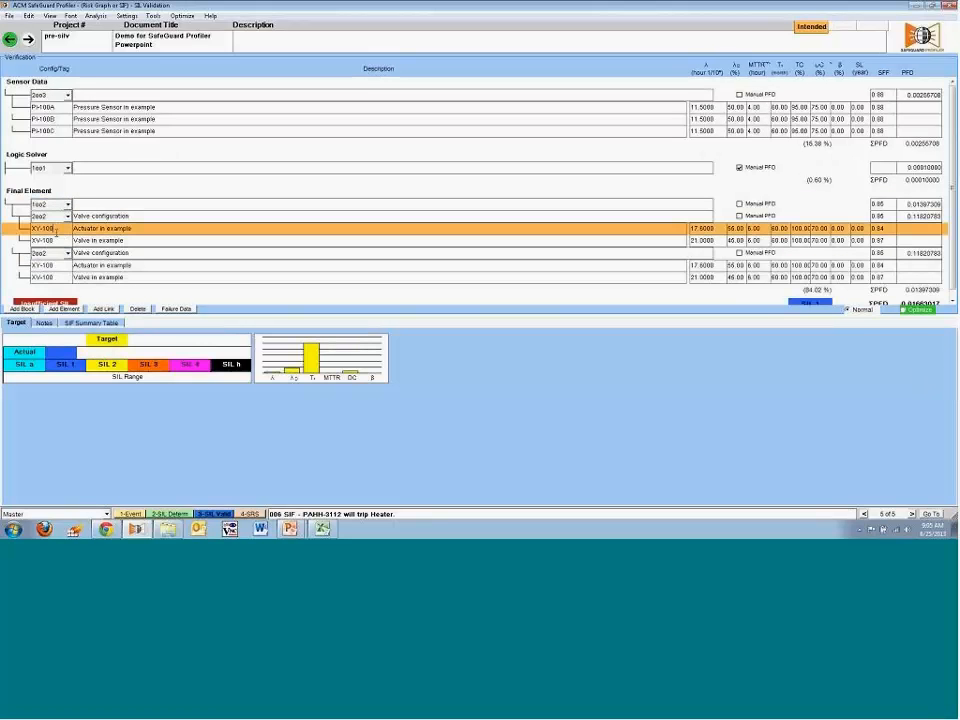
text(A)
click(62, 241)
text(A)
click(69, 265)
text(B)
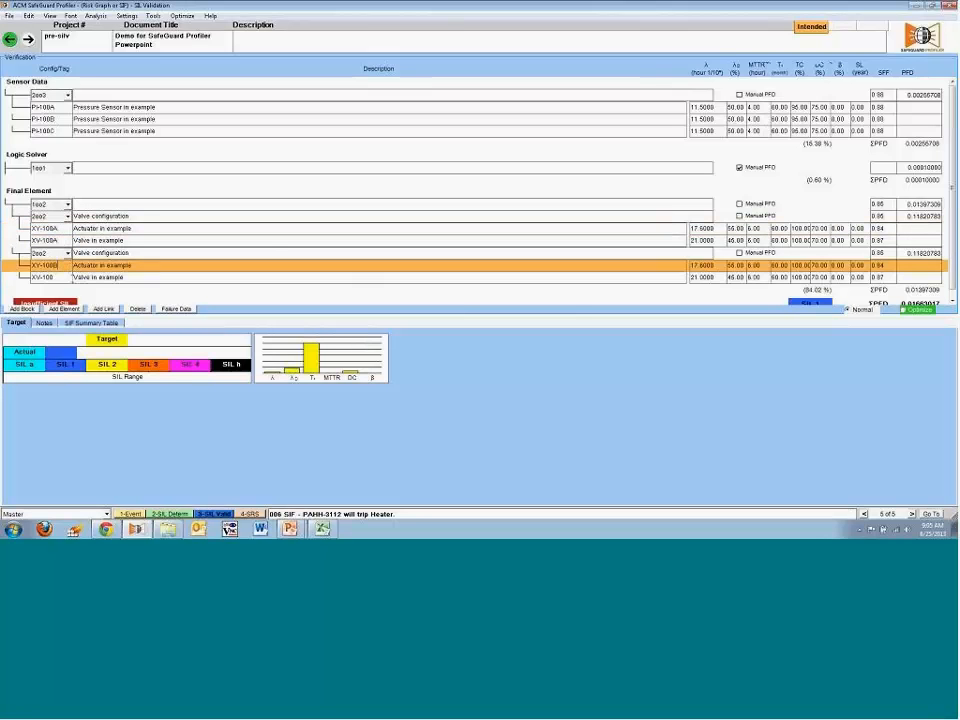
click(70, 278)
text(B)
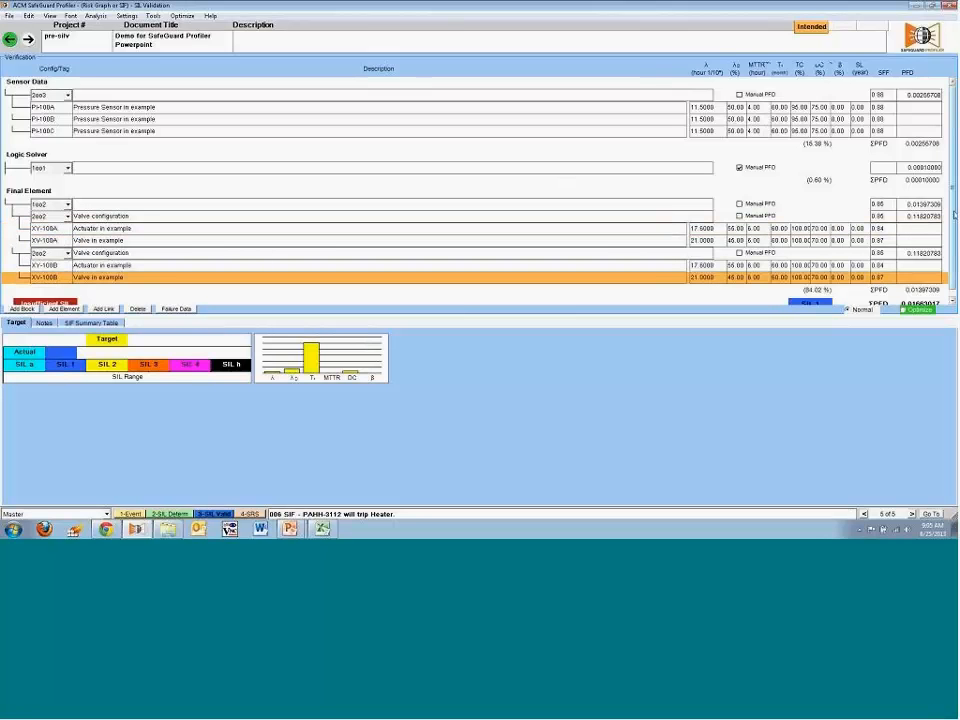
Switch the SIL validation to Optimize mode, agreeing to optimize the Master loop
scroll(955, 213, down, 1)
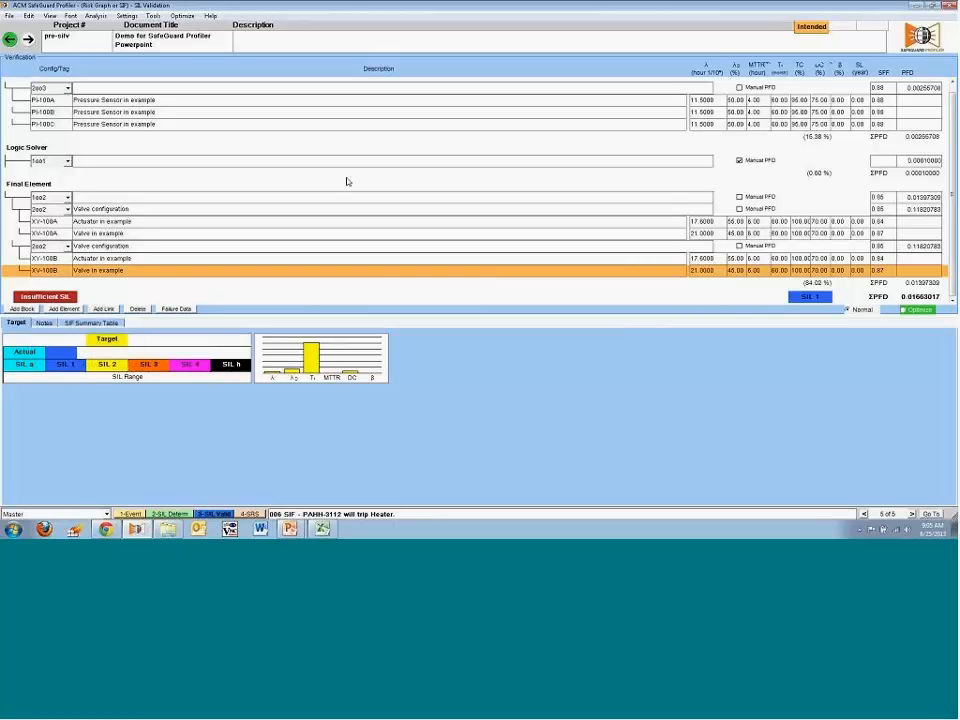
click(913, 310)
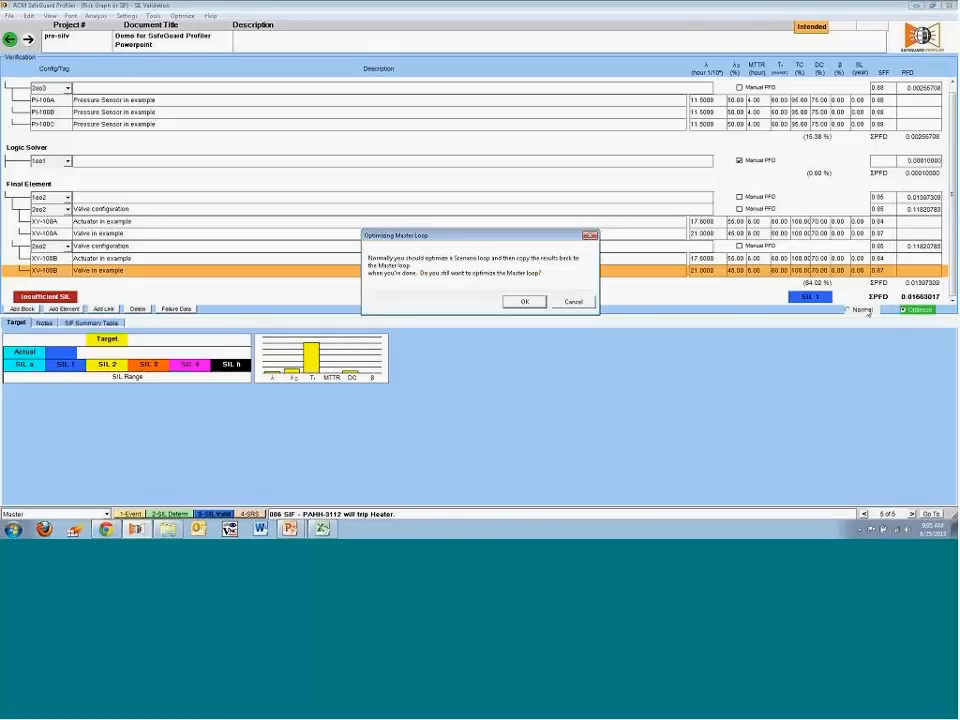
click(524, 301)
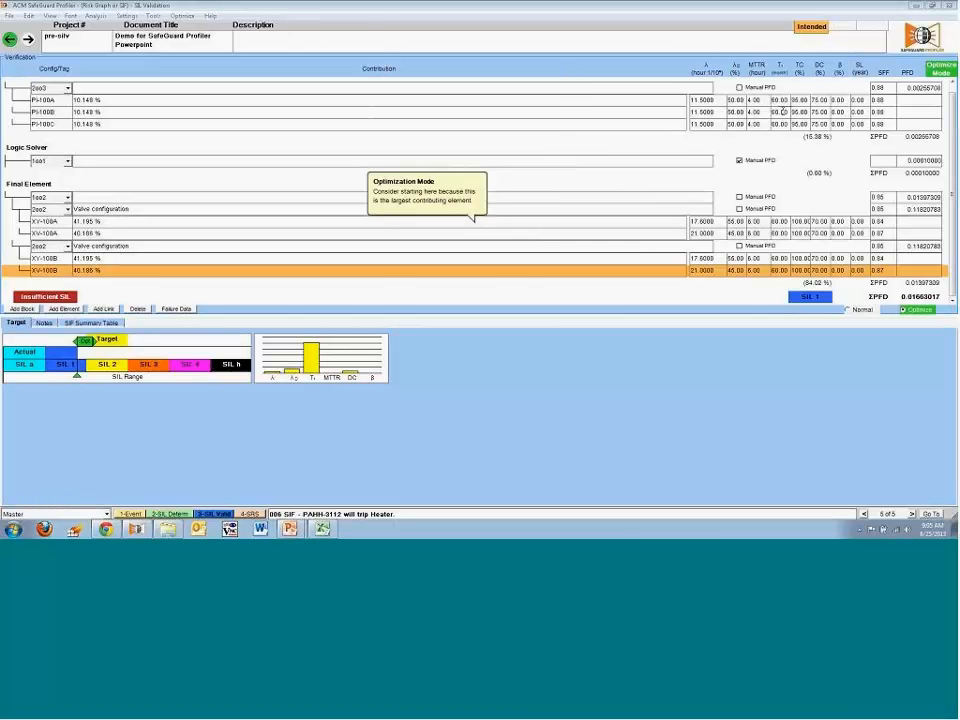
Select the test interval of PI-100A, PI-100B and PI-100C for optimization
right_click(782, 100)
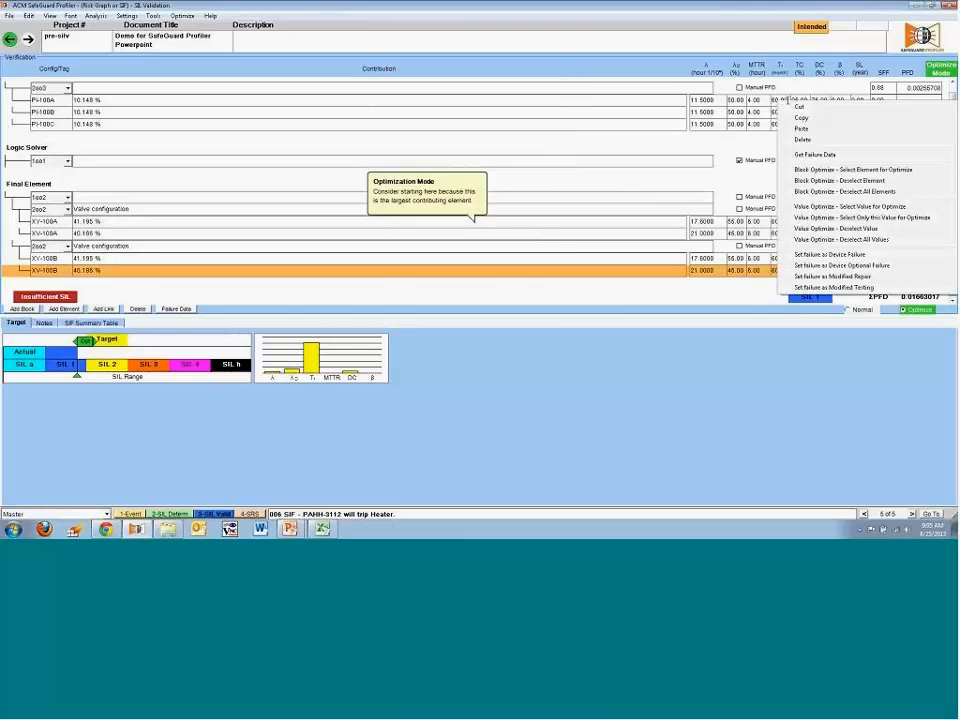
click(816, 170)
right_click(781, 112)
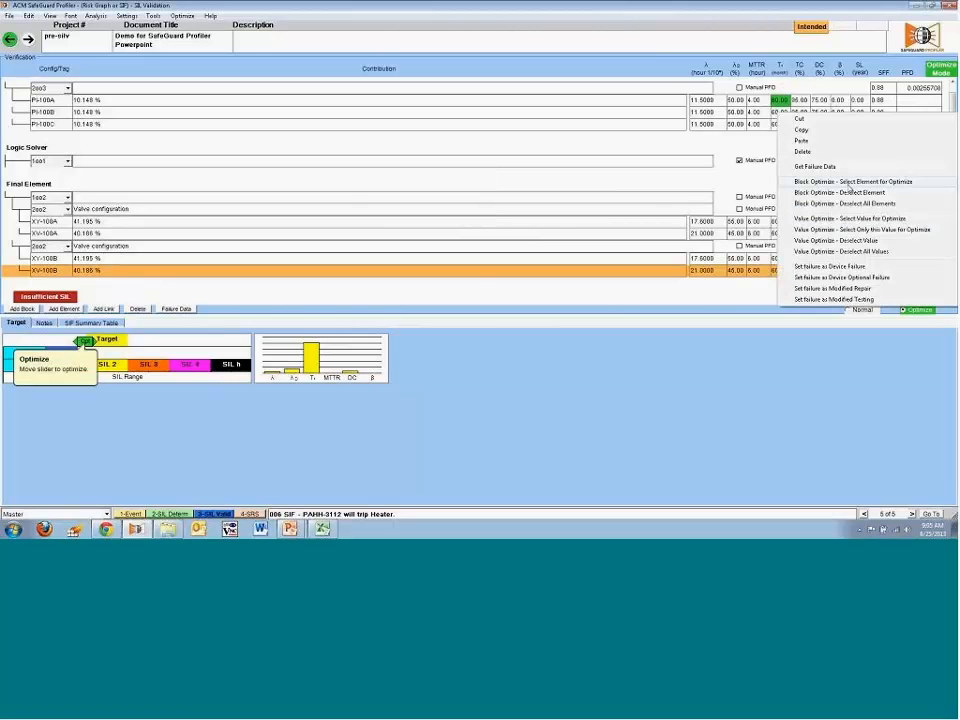
click(848, 183)
right_click(781, 125)
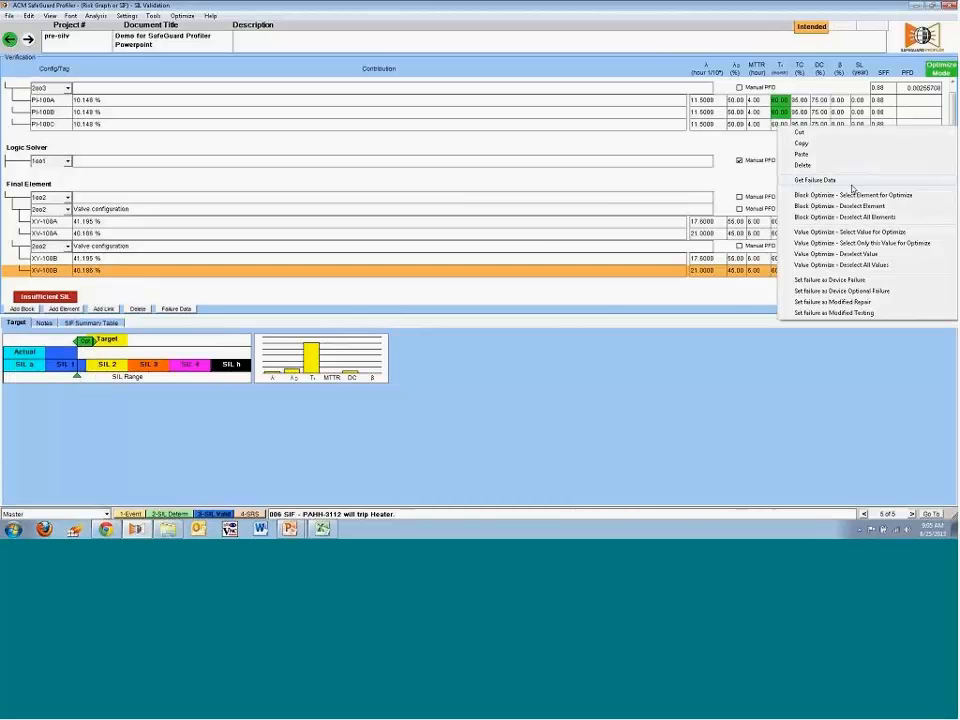
click(852, 194)
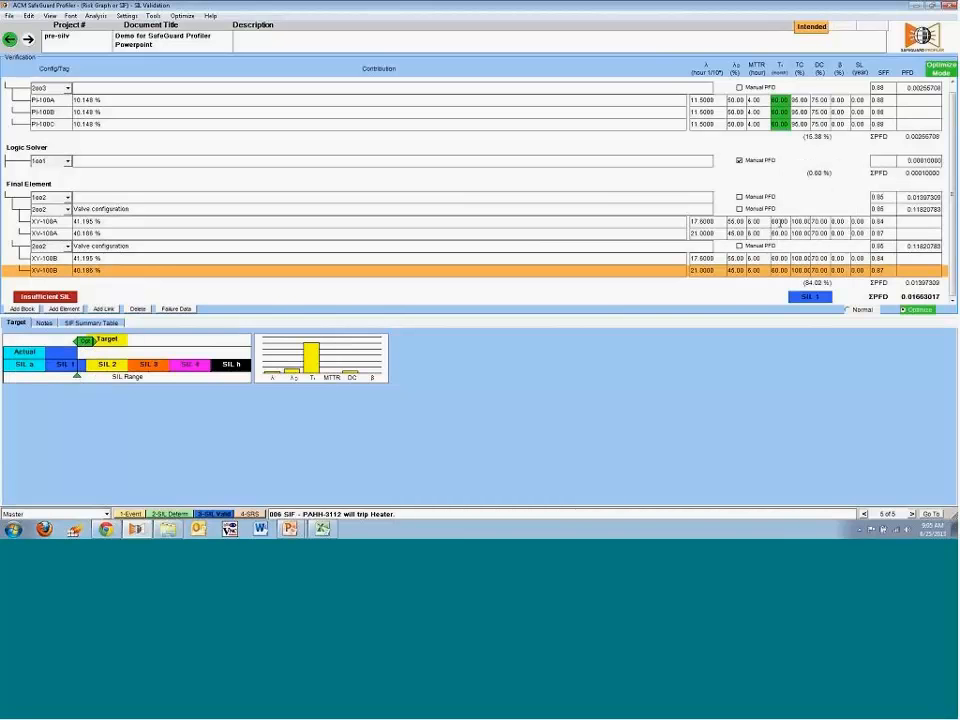
Select the test interval of XY-100A, XV-100A, XY-100B and XV-100B for optimization
right_click(781, 222)
click(850, 292)
right_click(781, 234)
click(834, 342)
right_click(783, 258)
click(835, 361)
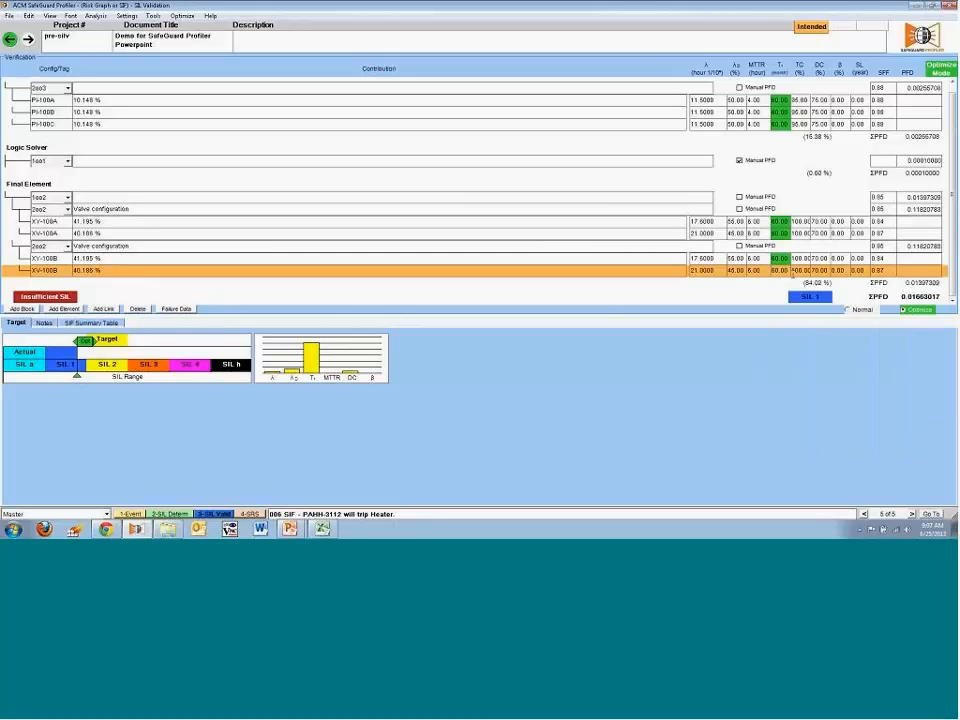
right_click(780, 272)
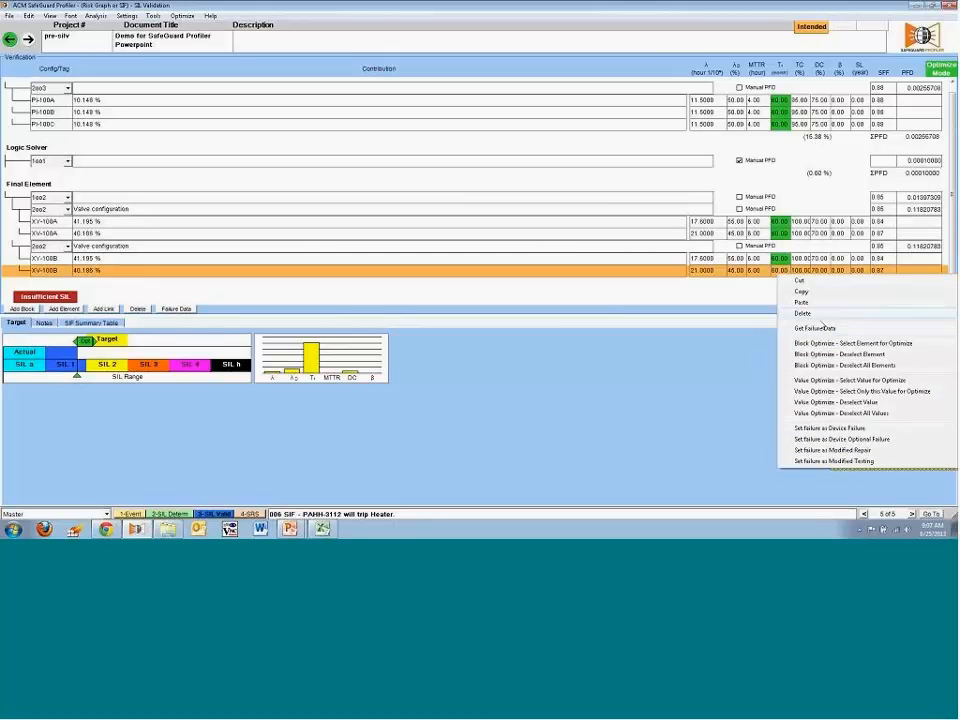
click(840, 382)
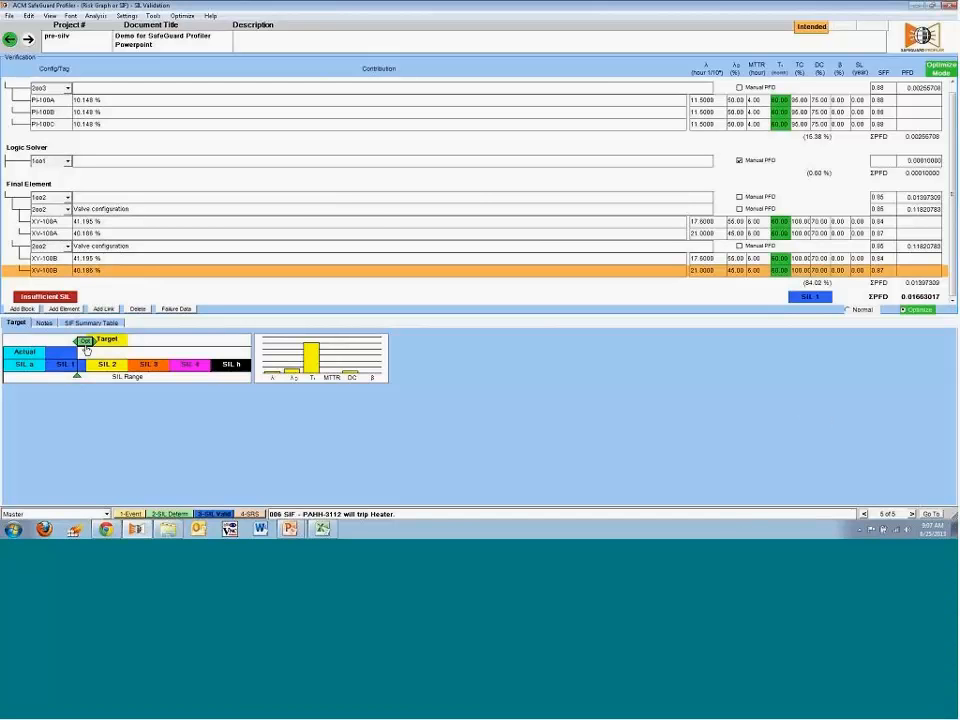
Try optimization slider positions from SIL 2 to the upper end of SIL 3, settling low in SIL 3 at about a 10.6-month test interval
drag(87, 350, 106, 350)
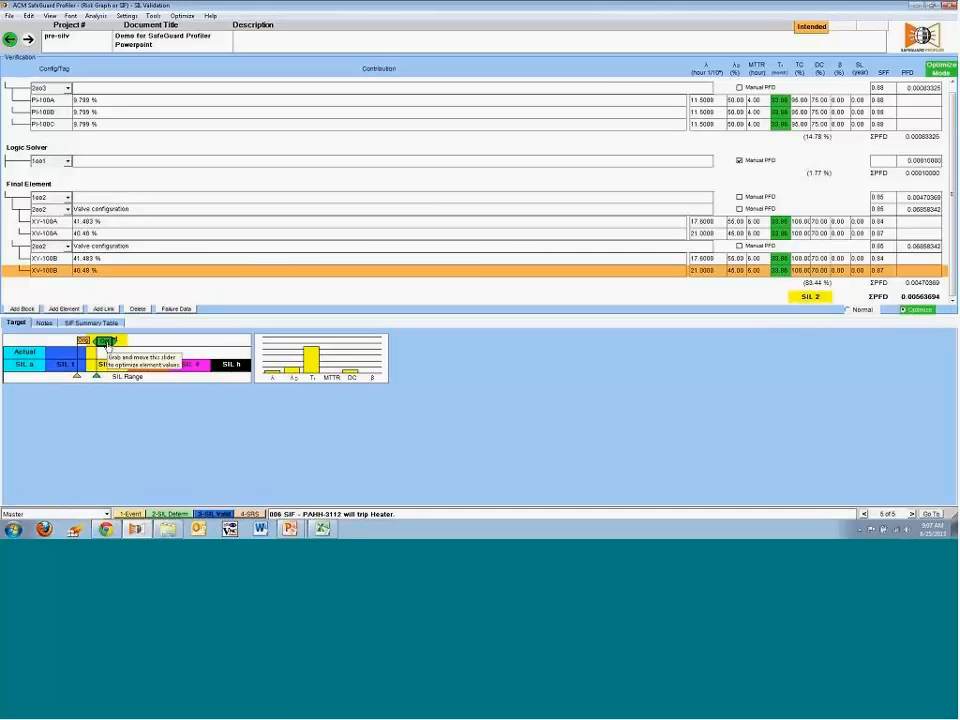
drag(108, 343, 136, 350)
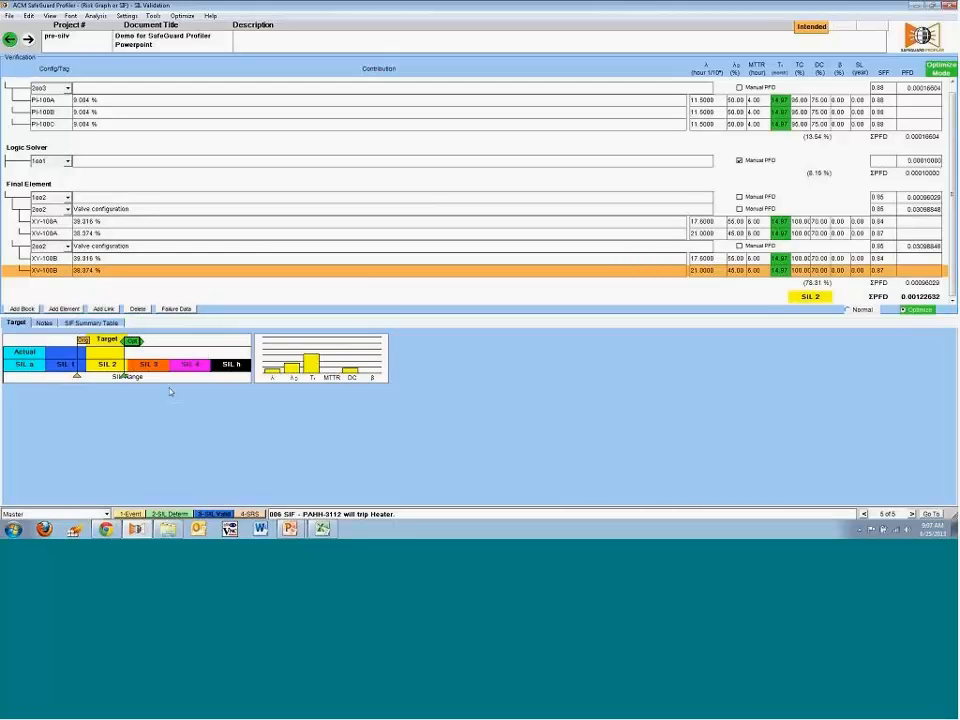
drag(138, 341, 272, 336)
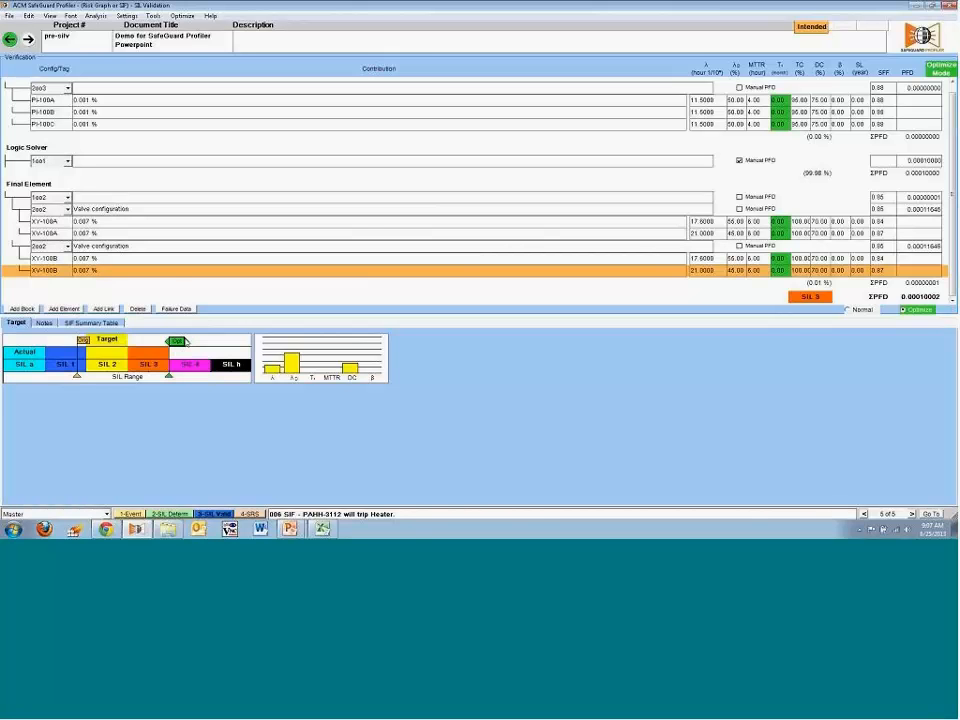
drag(184, 343, 149, 343)
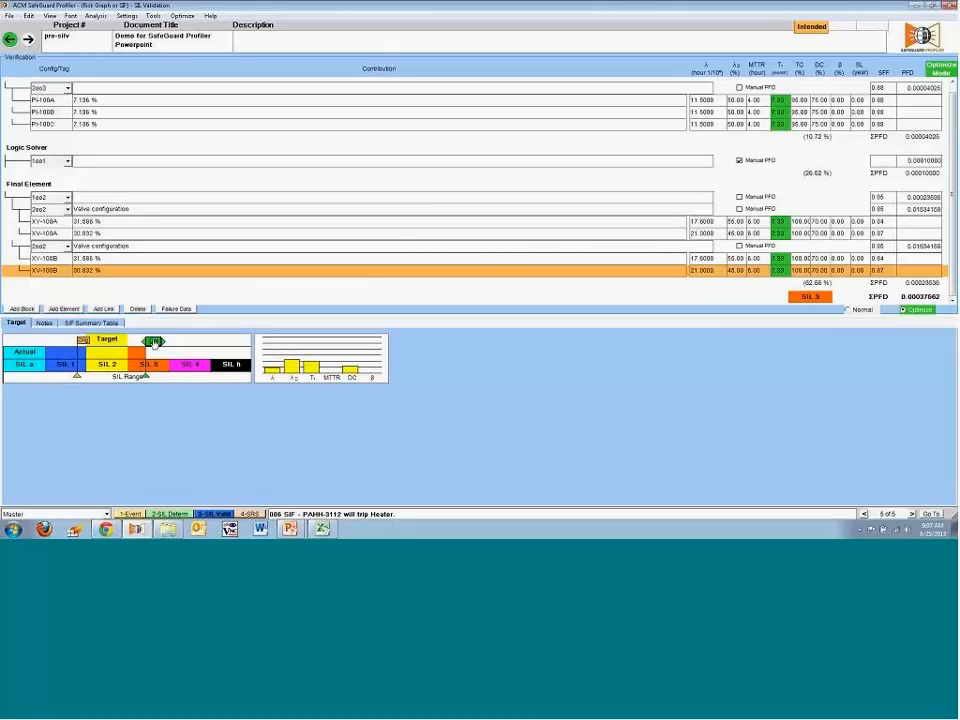
drag(154, 343, 145, 343)
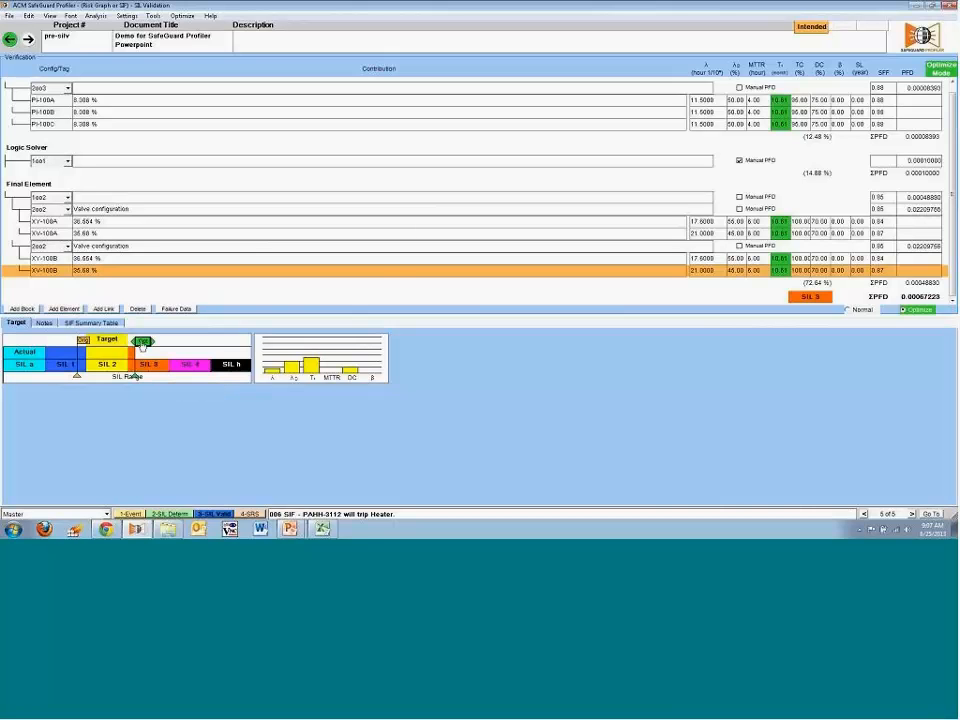
Move the optimization slider down into SIL 2 for a test interval of about 33.54 months, and deselect all values for optimization
drag(140, 342, 113, 349)
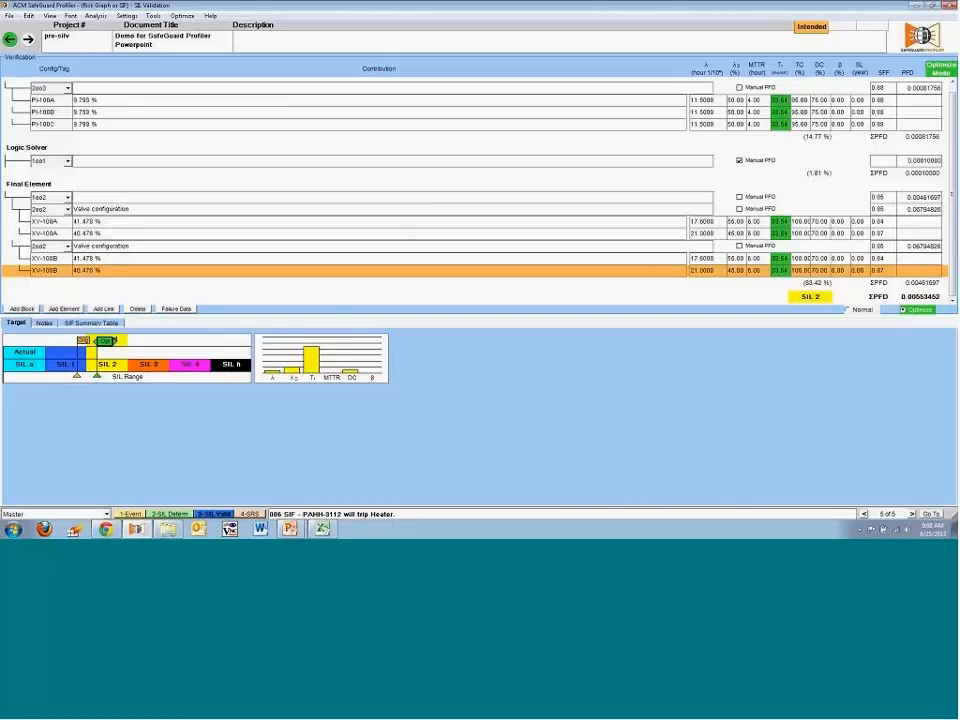
right_click(779, 99)
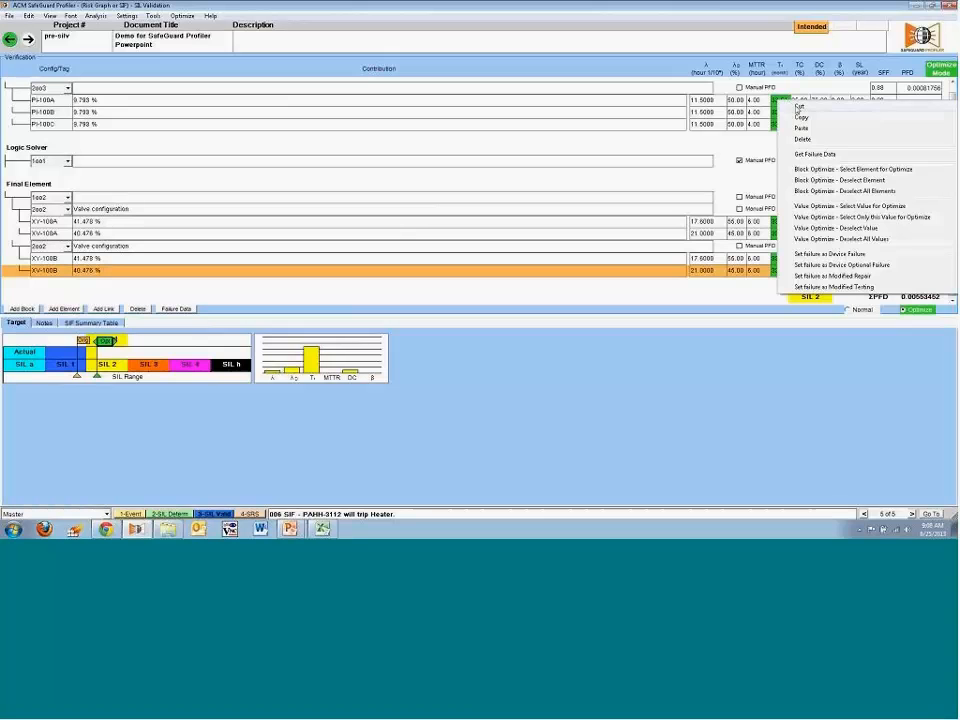
click(876, 242)
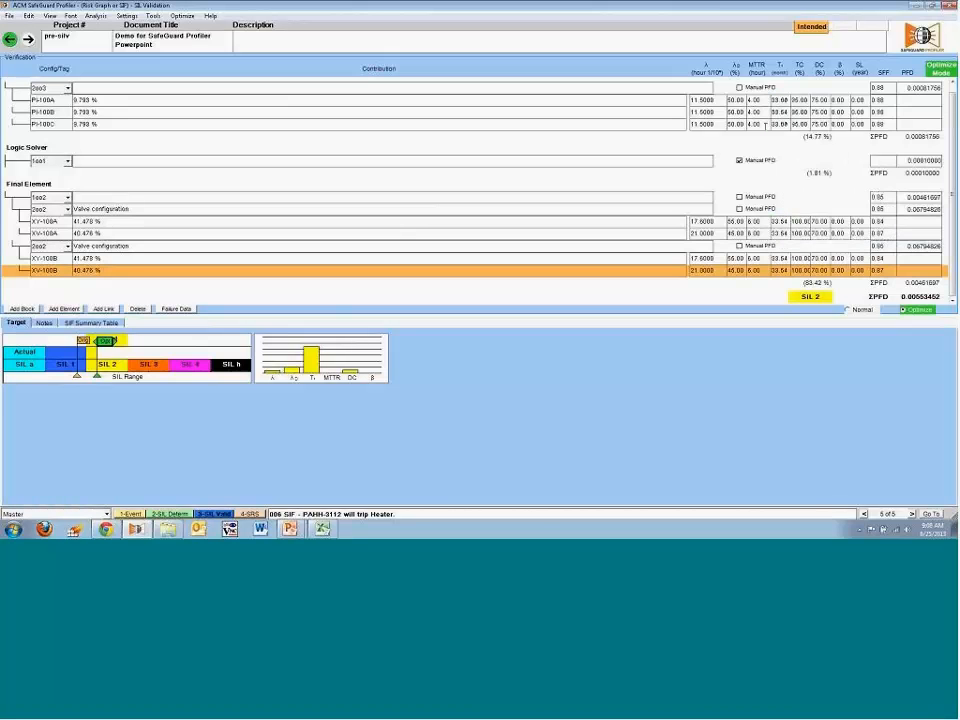
Select the failure rate λ of PI-100A, PI-100B and PI-100C as the values to optimize
click(718, 101)
right_click(718, 101)
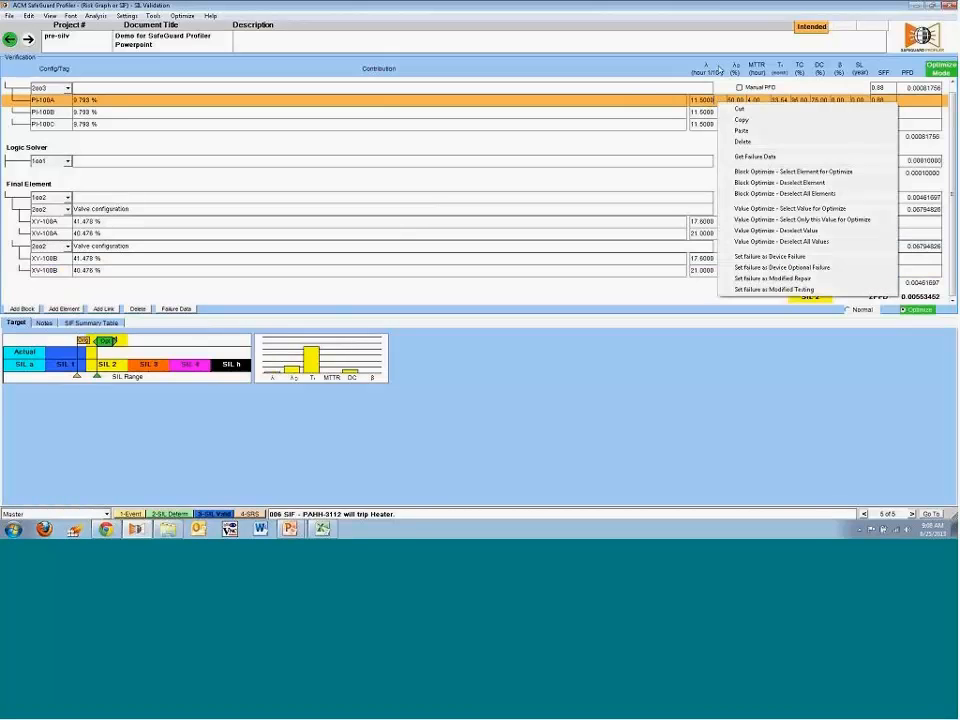
click(786, 209)
right_click(718, 112)
click(786, 220)
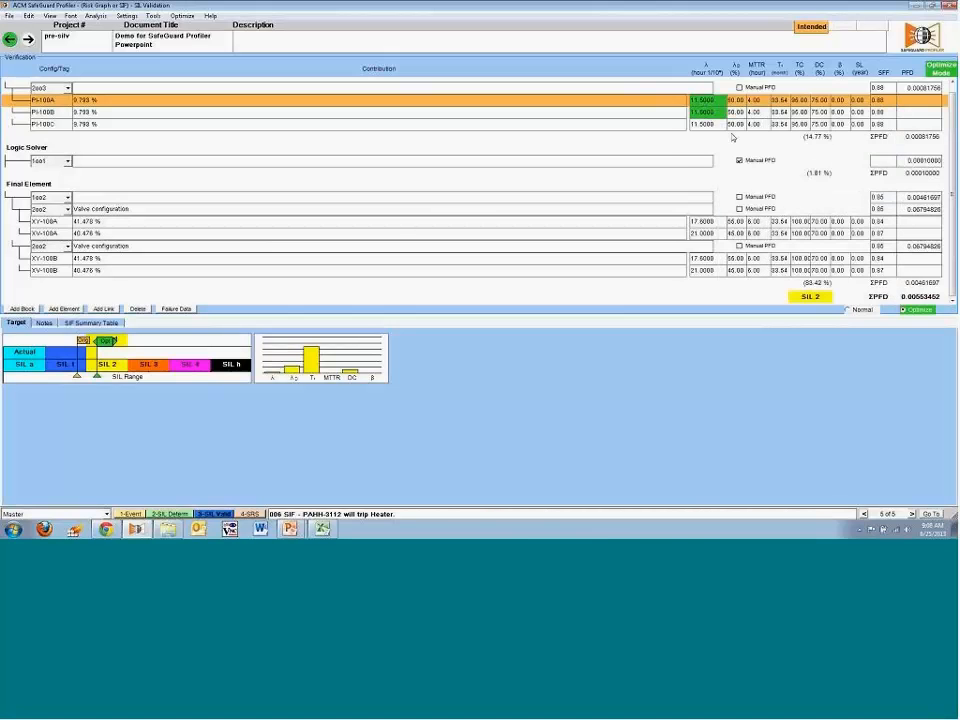
right_click(728, 124)
click(770, 232)
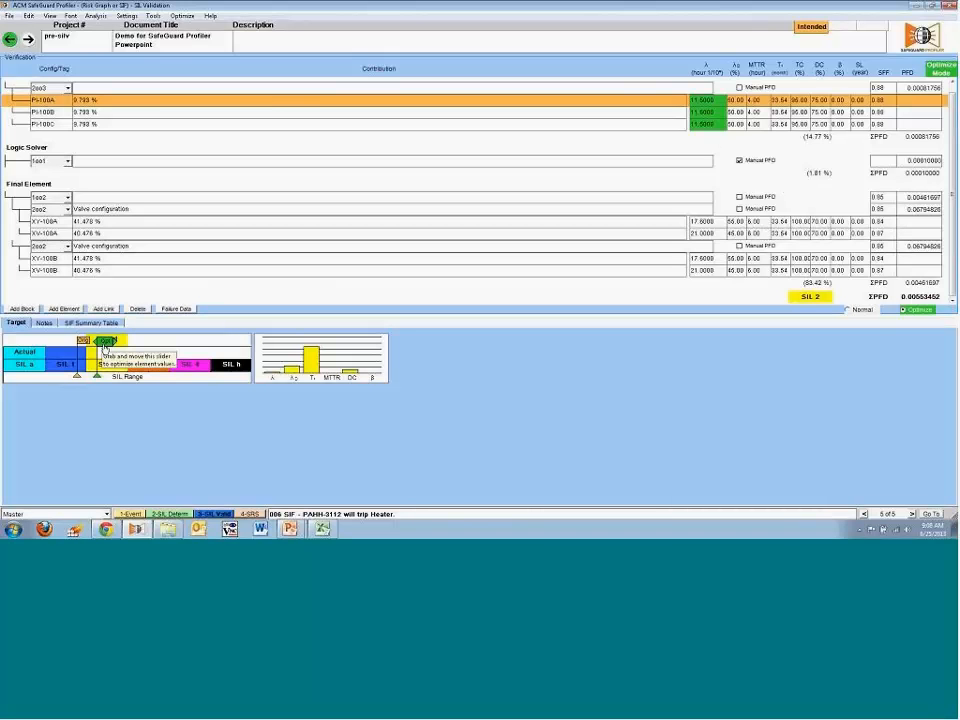
Optimize the three sensors' failure rate to about 0.1003 within SIL 2, and deselect all values before returning to Normal mode
drag(105, 348, 128, 352)
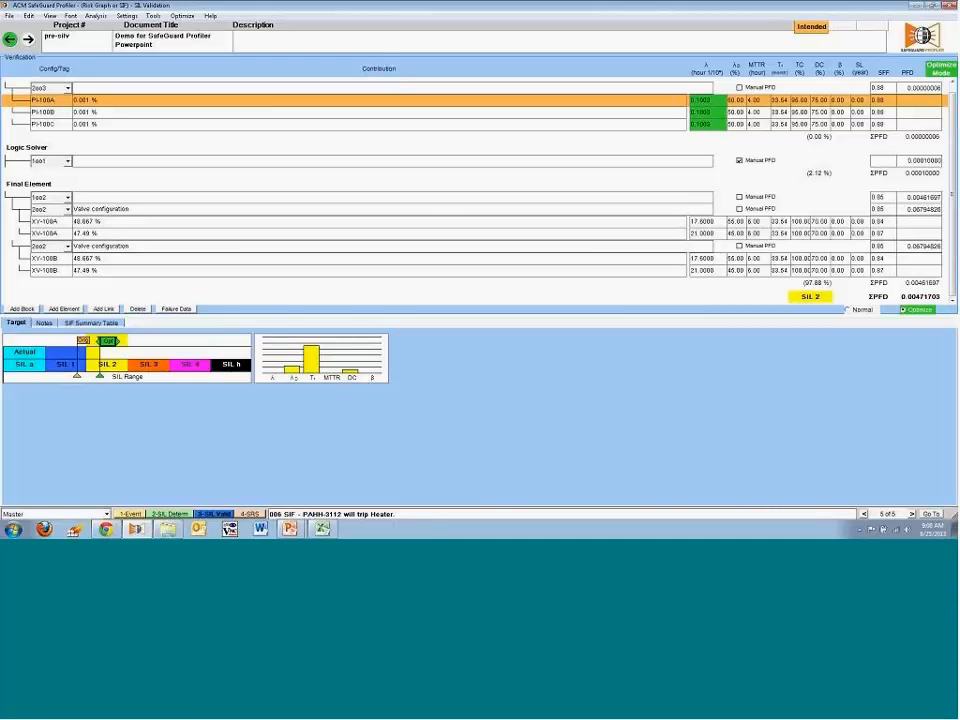
right_click(723, 105)
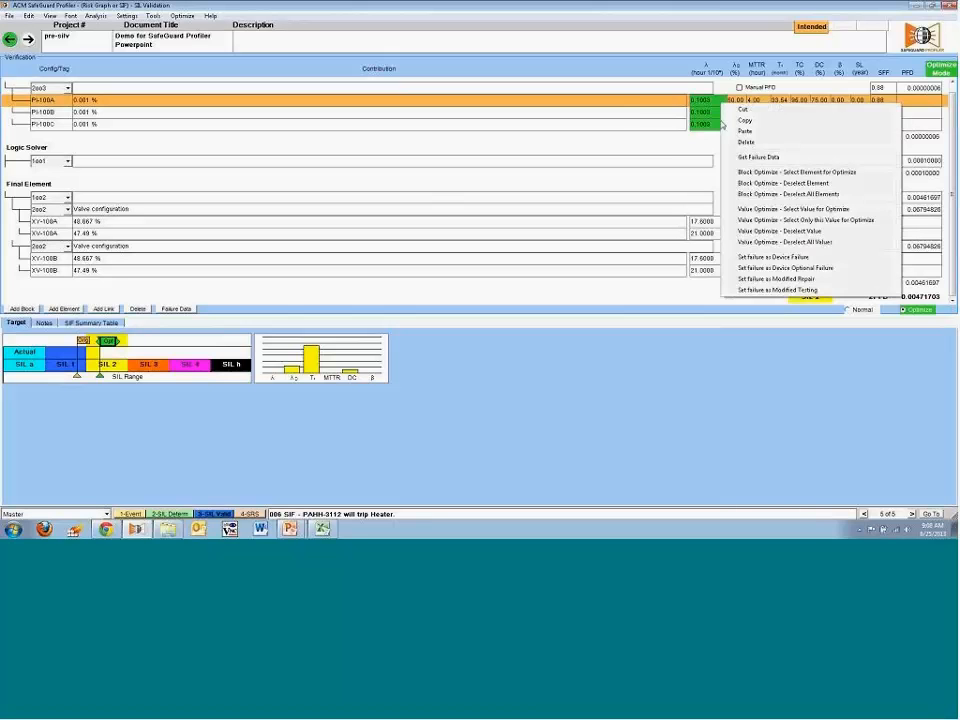
click(785, 242)
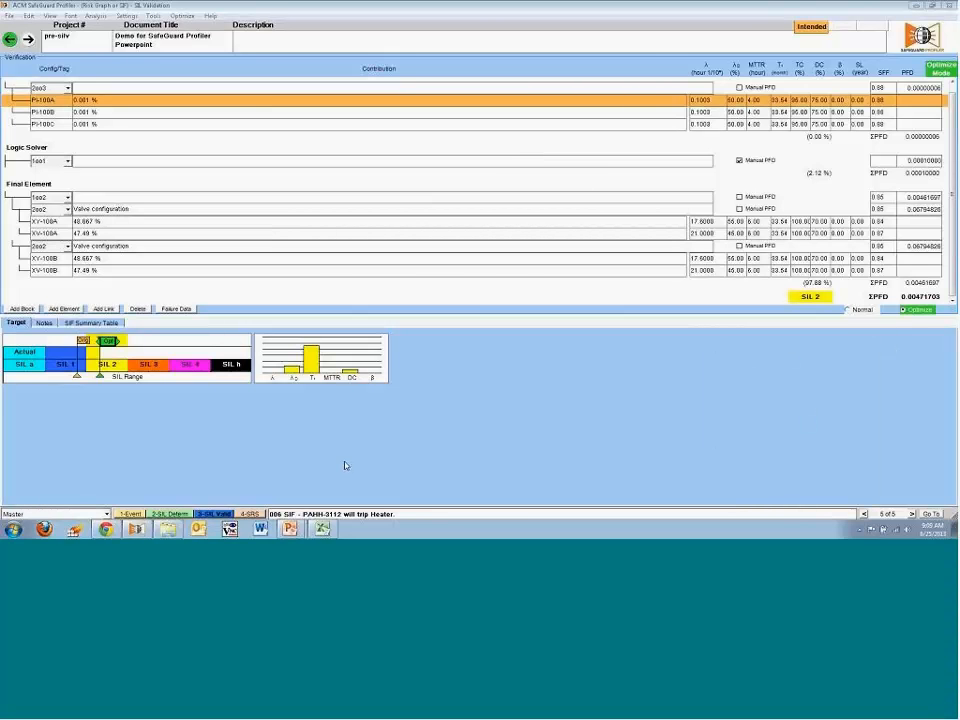
click(862, 310)
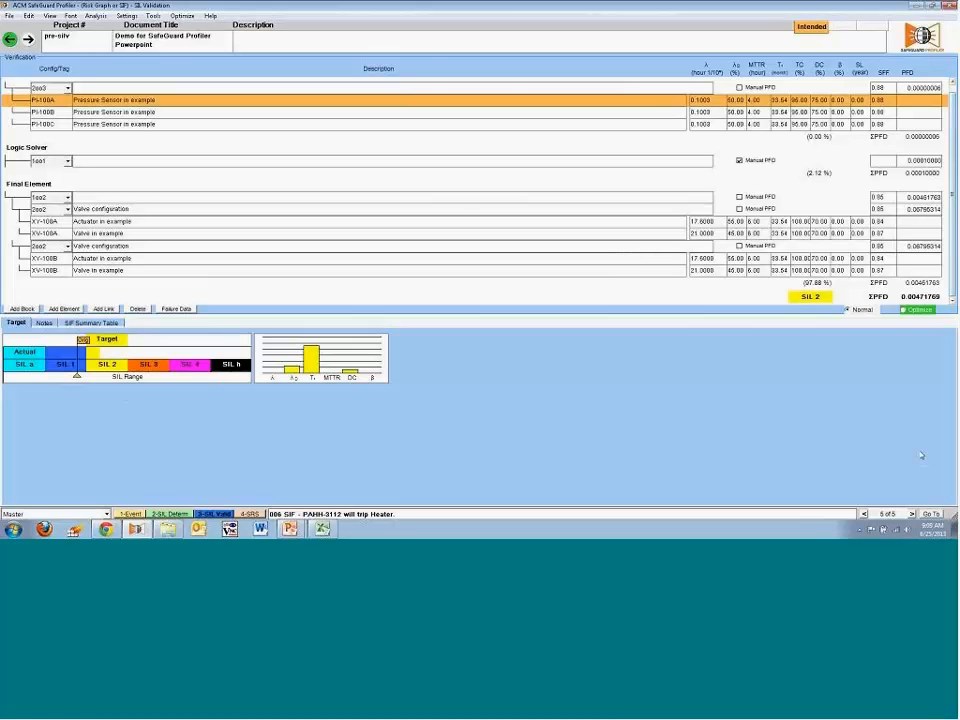
Go to loop 002, Overpressure of column; hazards to personnel, and show its Solution scenario
click(931, 514)
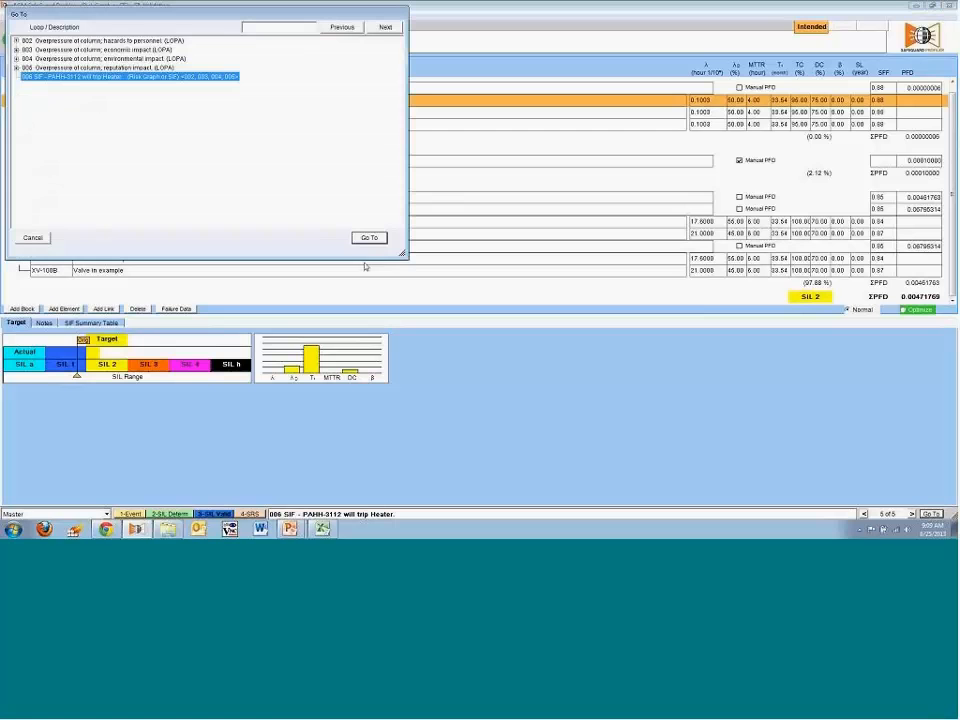
click(58, 40)
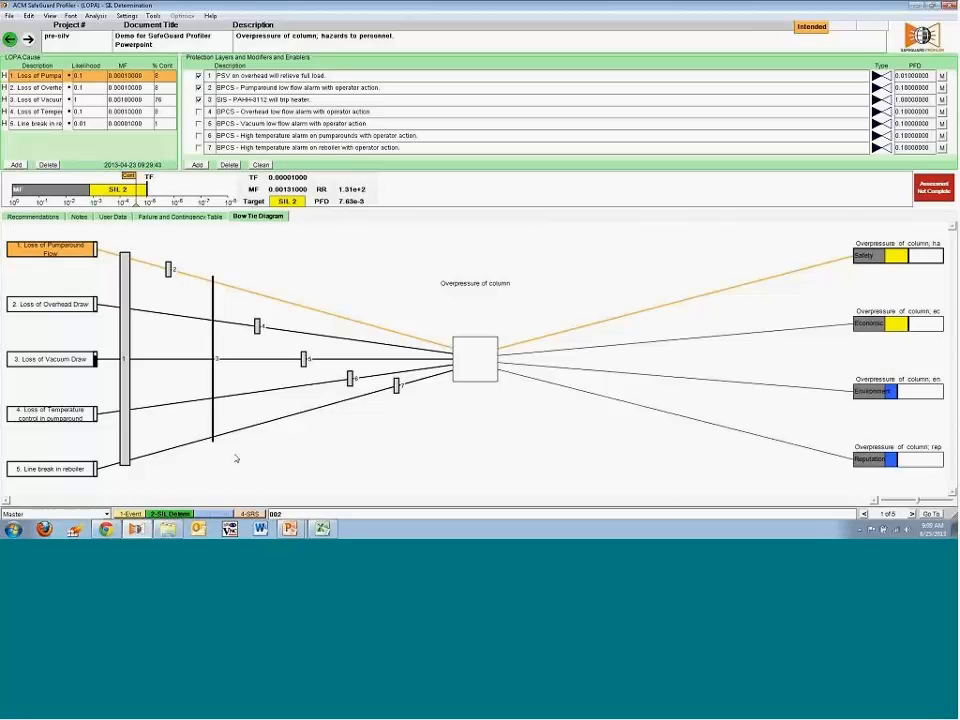
click(105, 514)
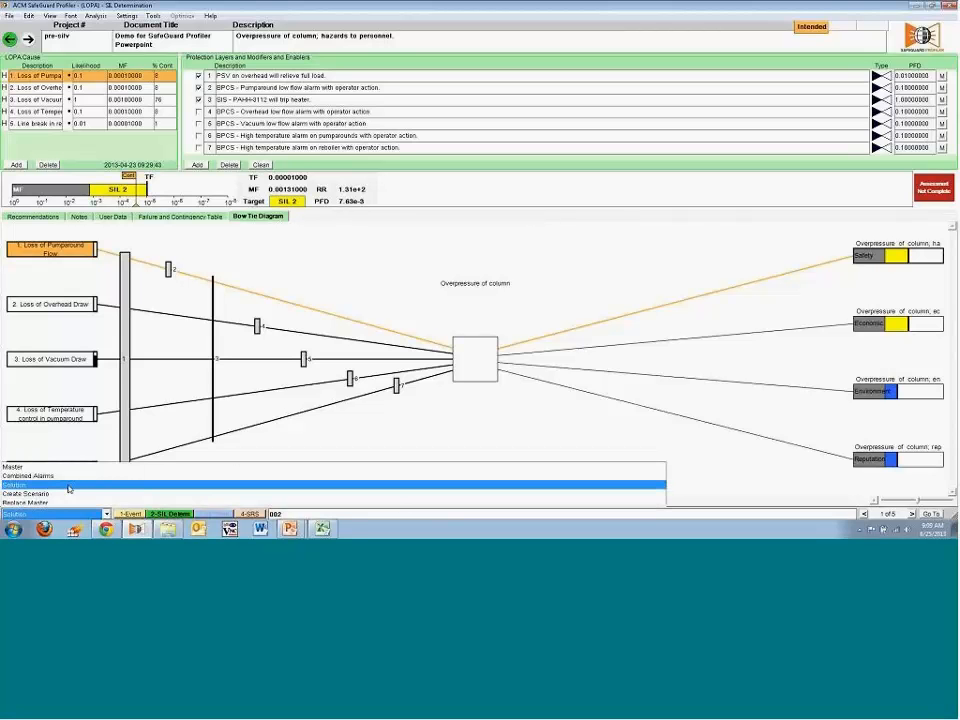
click(68, 488)
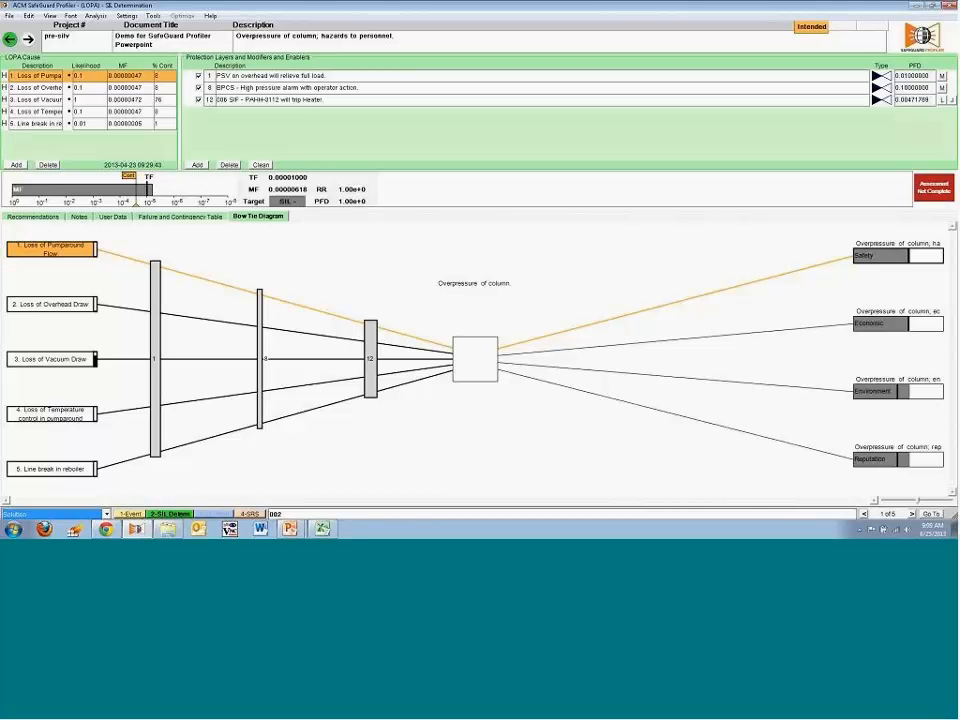
Follow the PAHH-3112 protection layer's link to its SIL validation and show the SIL target
click(952, 101)
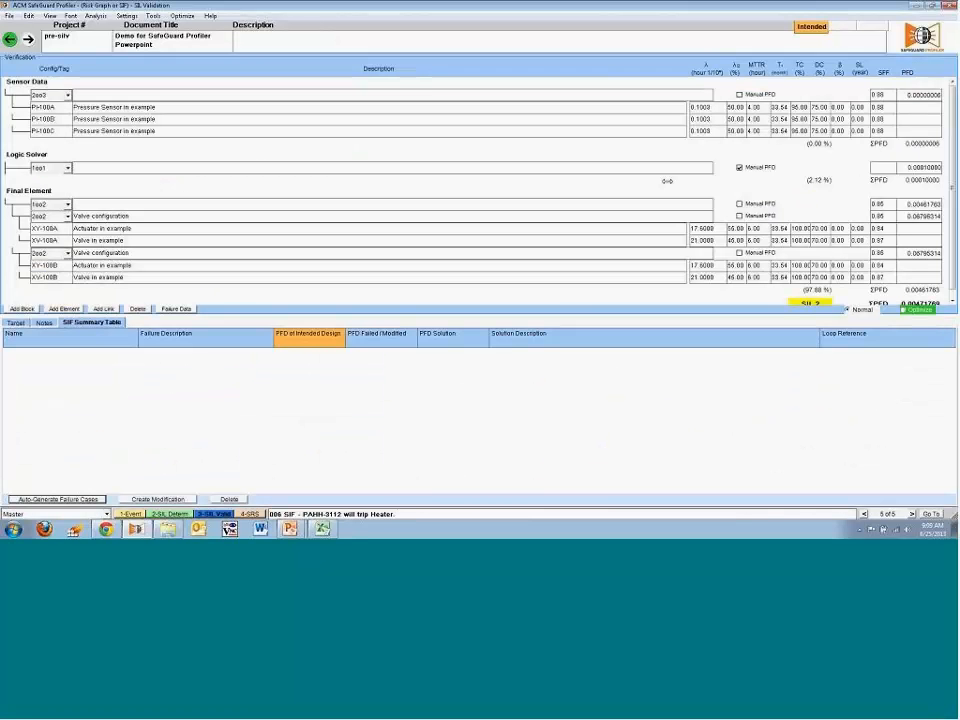
click(18, 323)
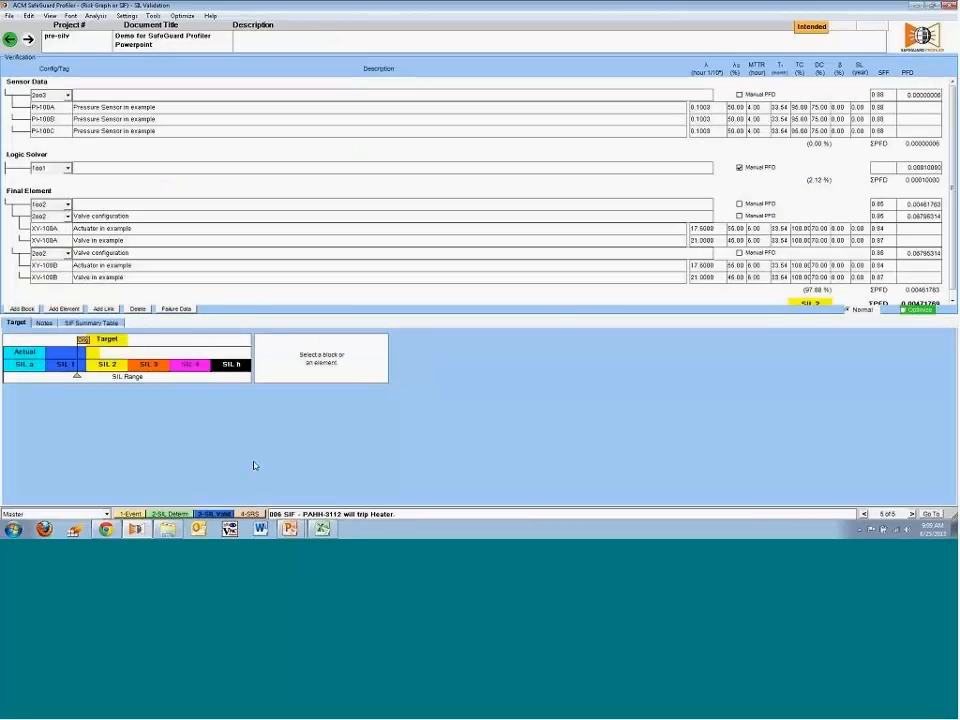
Open the SRS of the PAHH-3112 SIF and enter Demand as its Mode Type
click(254, 515)
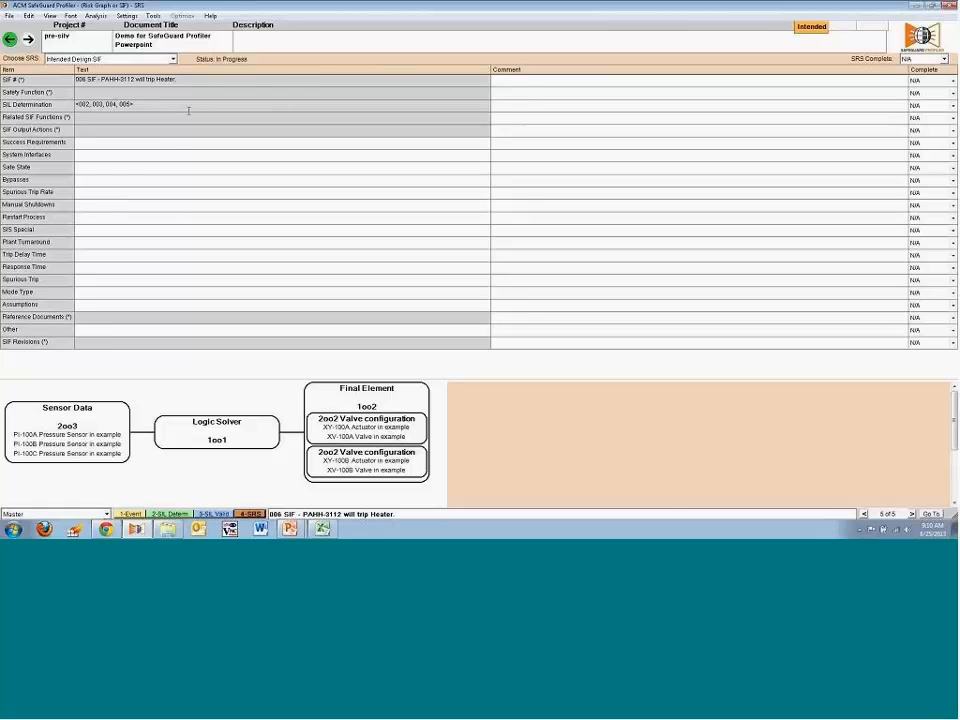
click(177, 142)
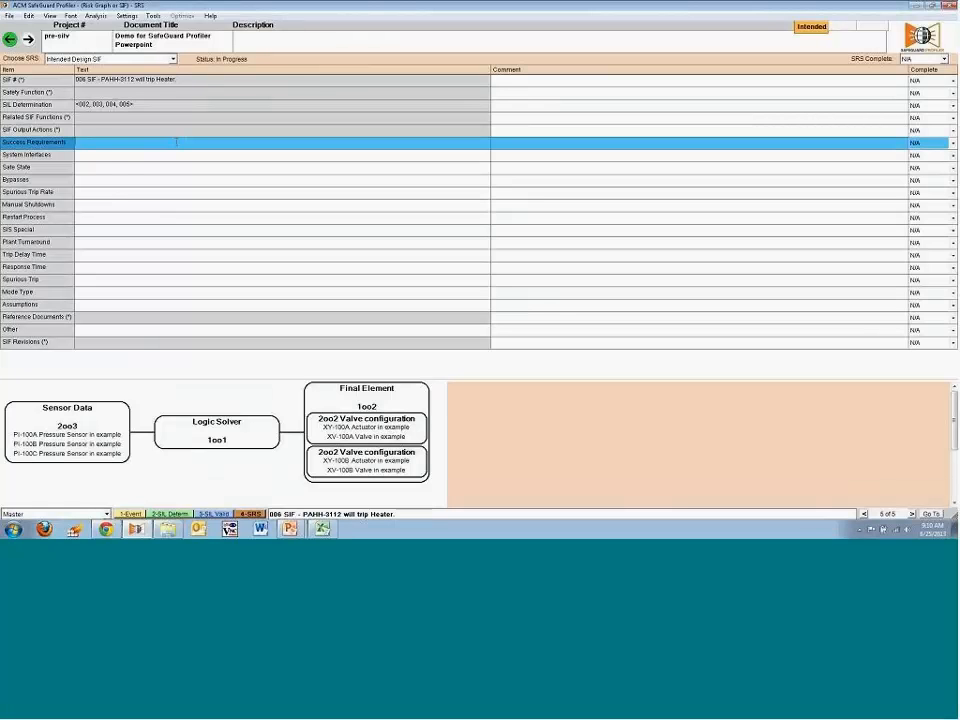
click(112, 192)
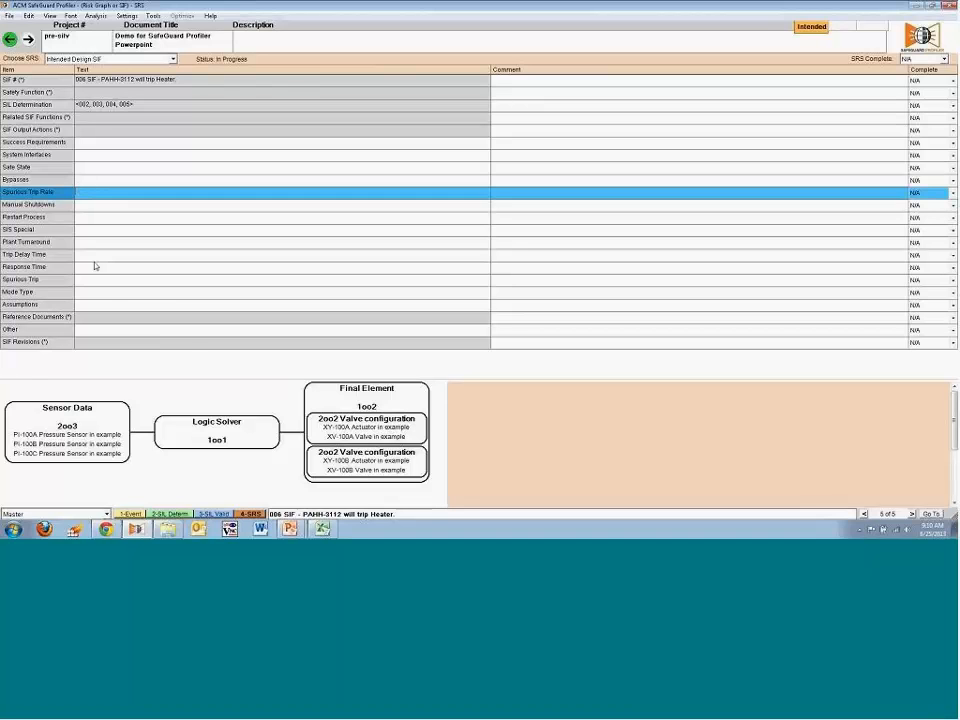
click(113, 291)
text(Demand)
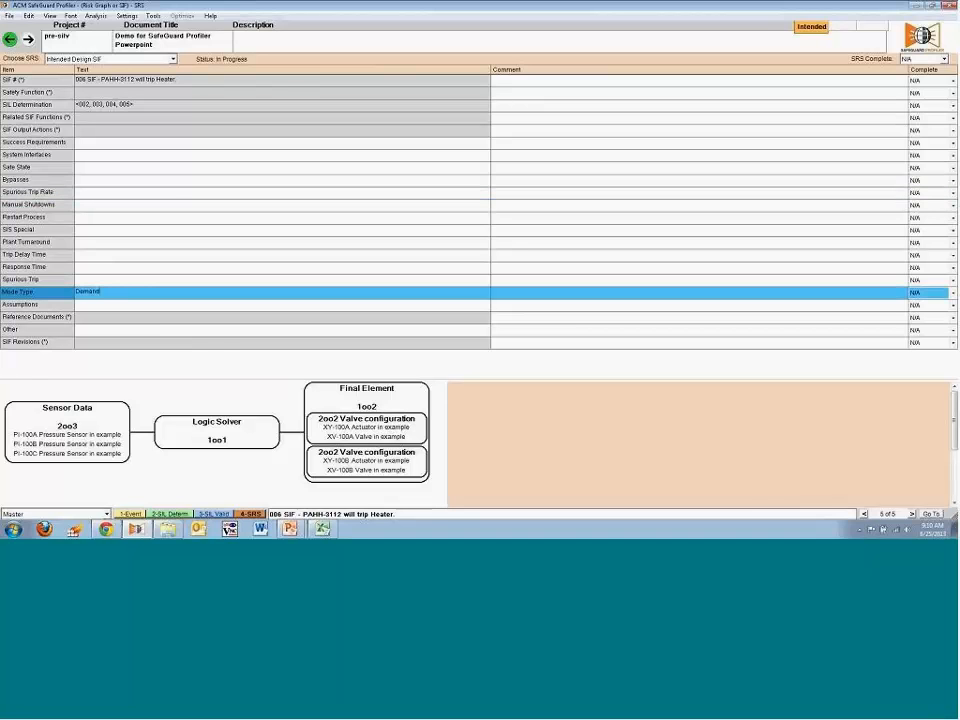
click(175, 207)
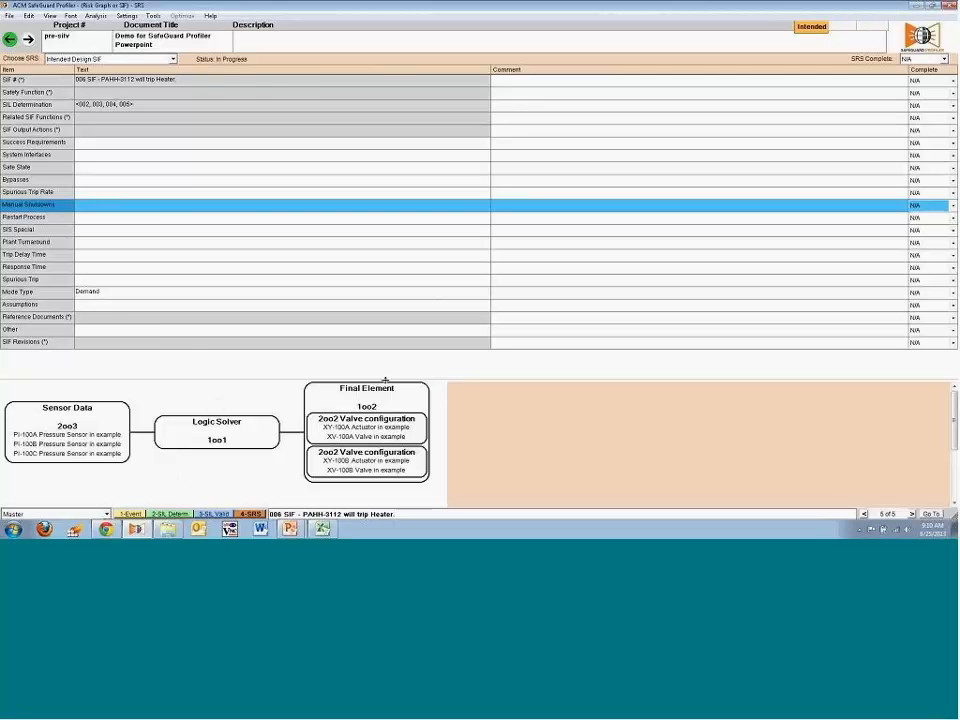
View the Reliability Block Diagram of the PAHH-3112 SIF in its own window, and close it
click(50, 16)
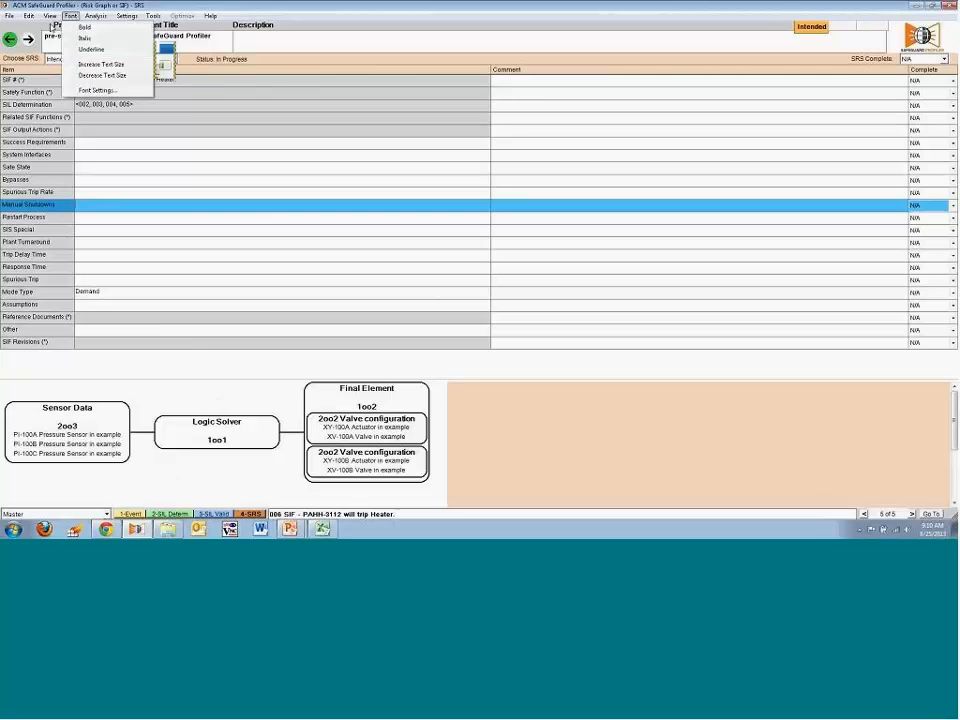
click(70, 84)
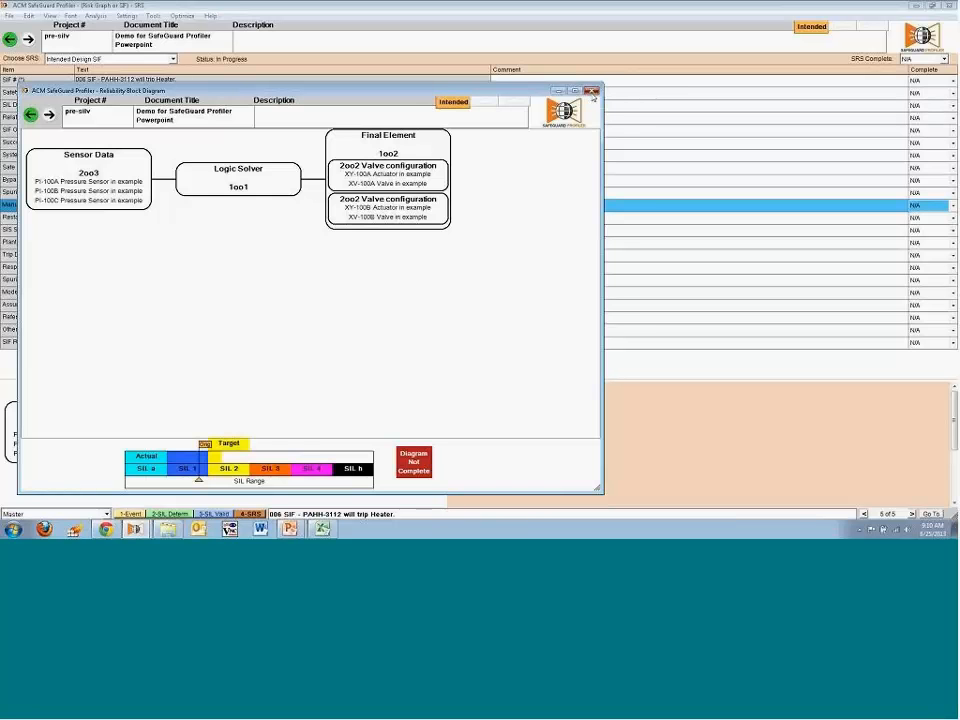
click(590, 92)
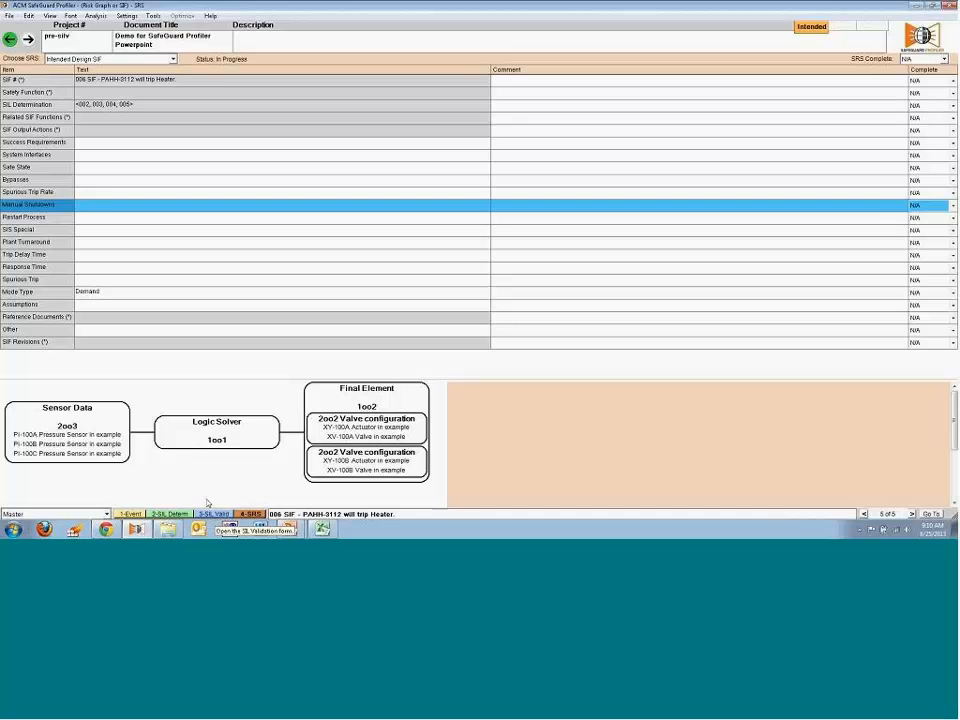